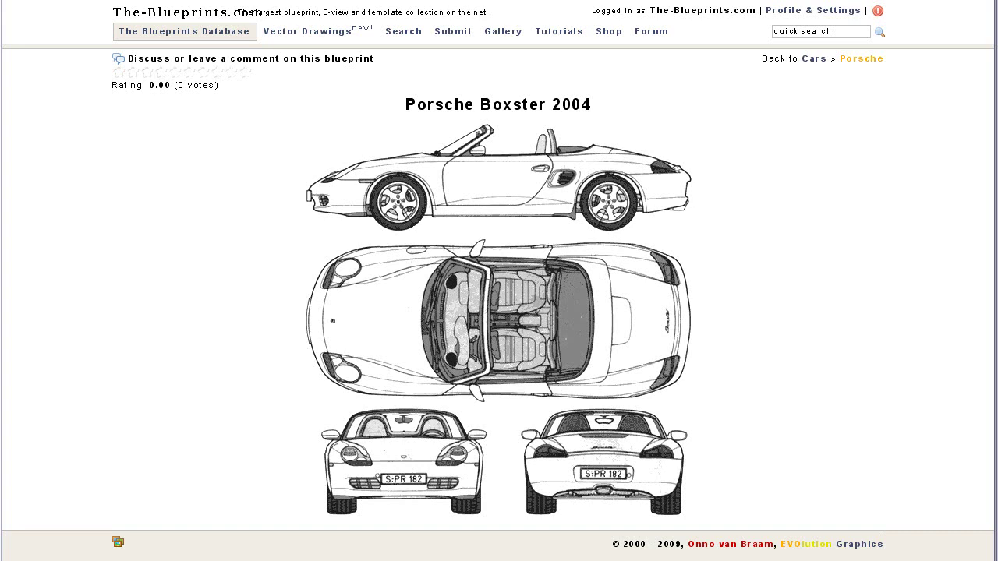
Copy the Porsche Boxster 2004 blueprint image from the web page and bring it into Photoshop as a new document.
right_click(447, 170)
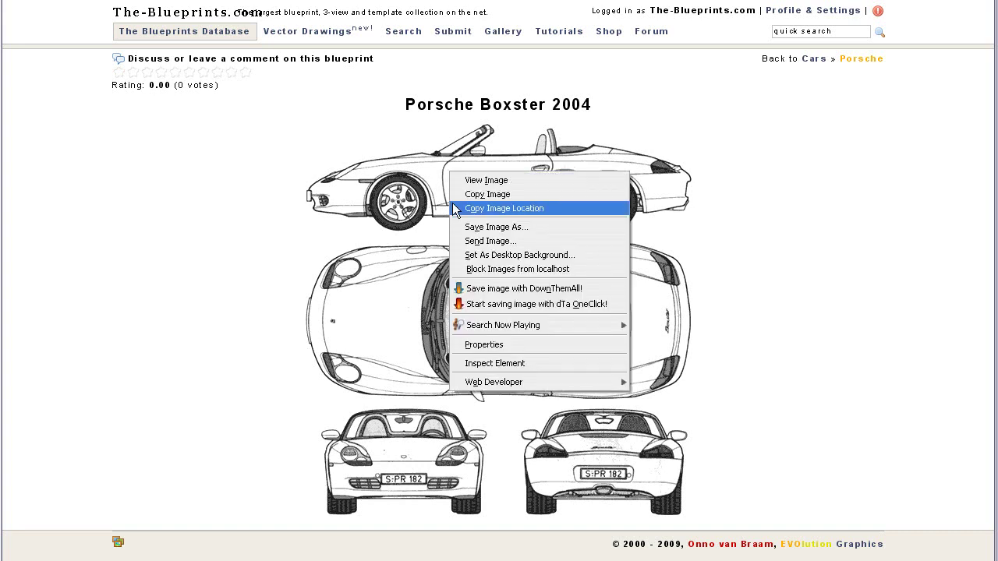
click(461, 195)
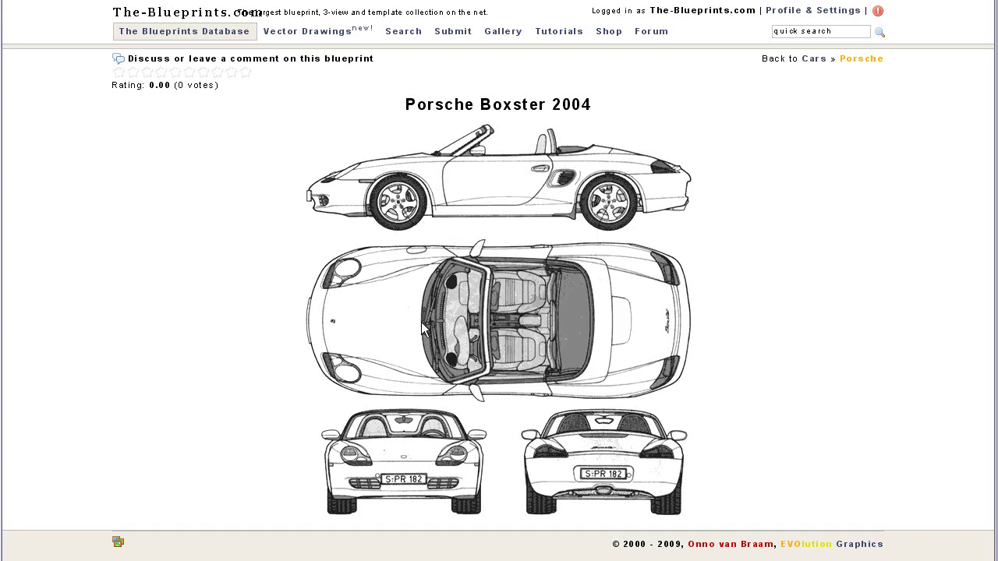
key(alt+Tab)
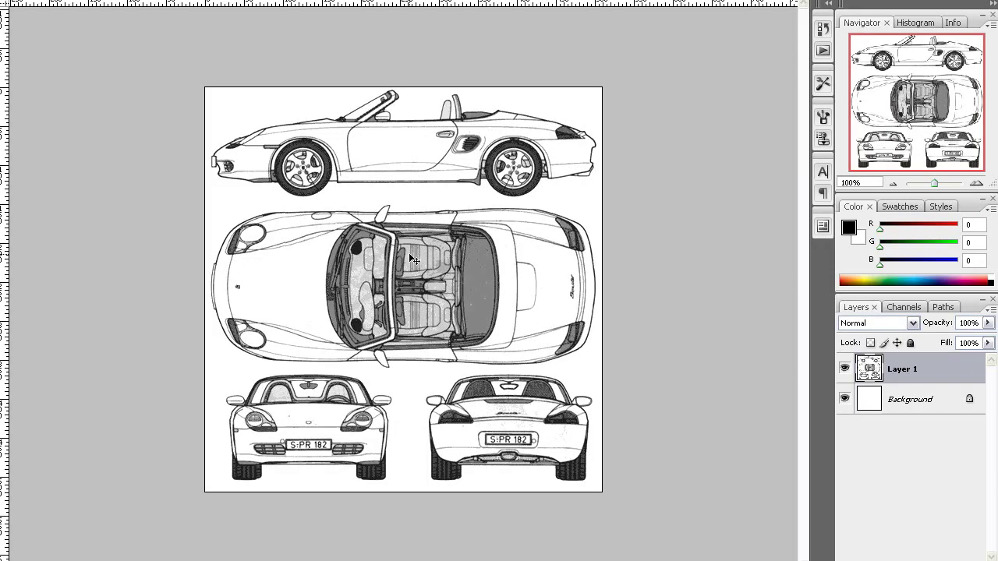
Marquee-select the car's side view in the blueprint and copy it into a new document.
key(ctrl+plus)
key(ctrl+minus)
key(m)
drag(169, 53, 654, 203)
key(alt+i)
key(p)
key(ctrl+plus)
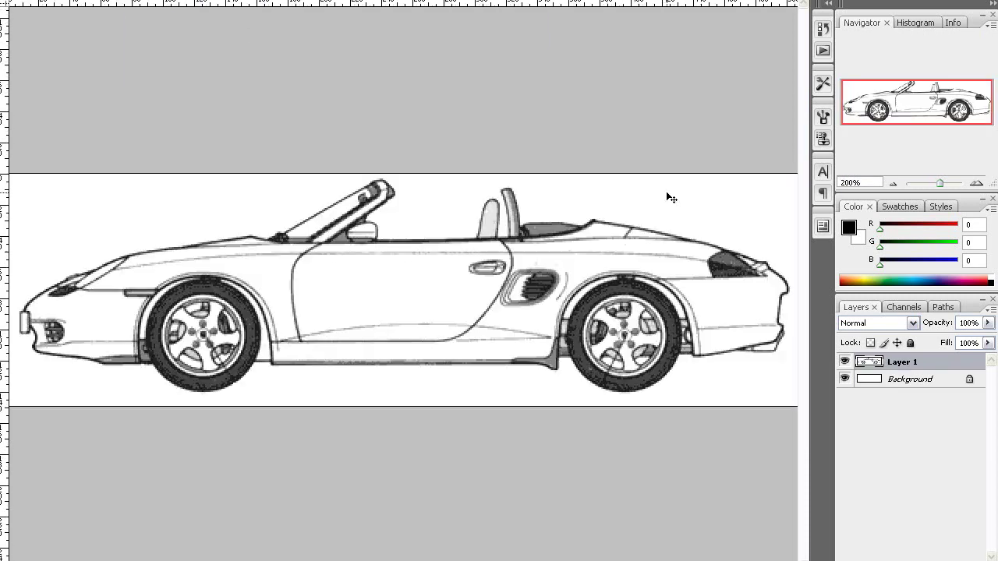
Crop blank space above and below the car's side view by nudging the selection.
key(Down)
key(Down)
key(Down)
key(alt+i)
key(p)
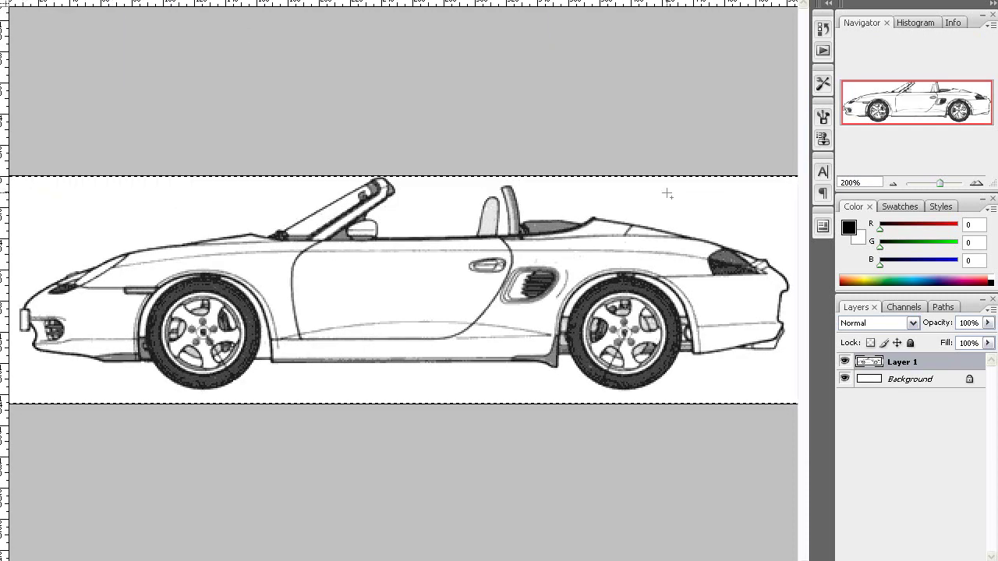
Crop the side view tightly to the car's outline at its front and rear ends, and select the whole image.
key(Right)
key(Right)
key(Right)
key(Right)
key(Right)
key(Right)
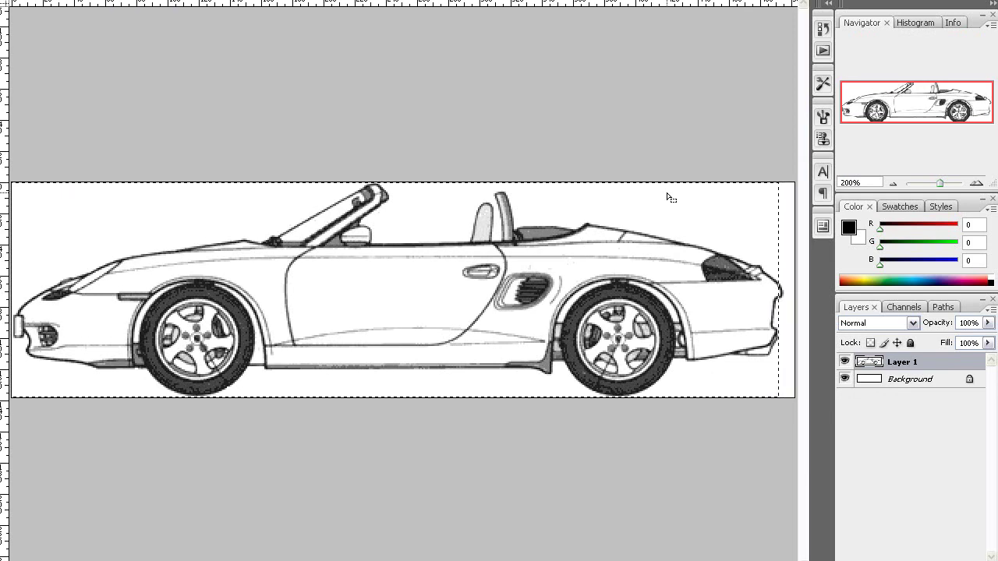
key(Right)
key(Right)
key(Right)
key(alt+i)
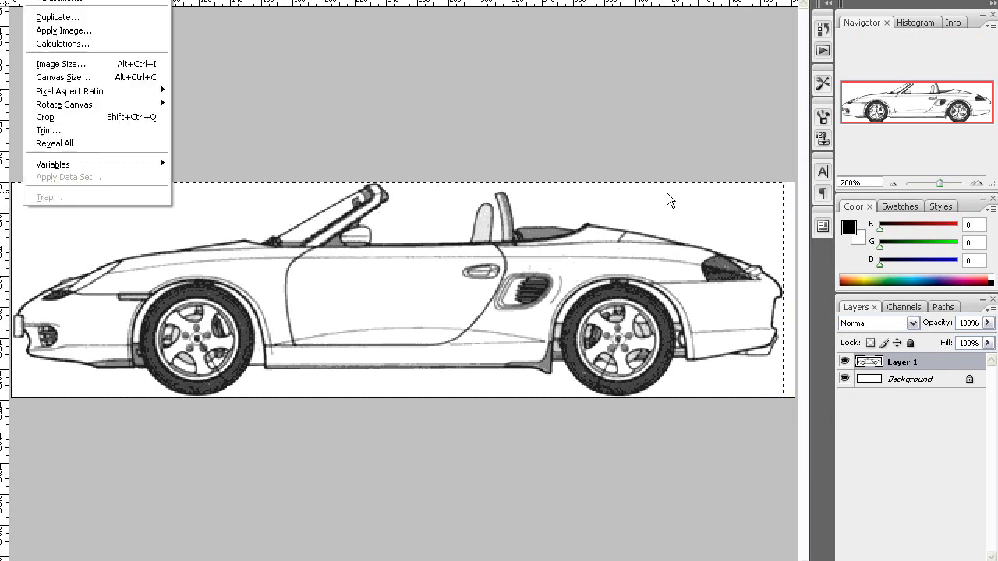
key(p)
key(ctrl+a)
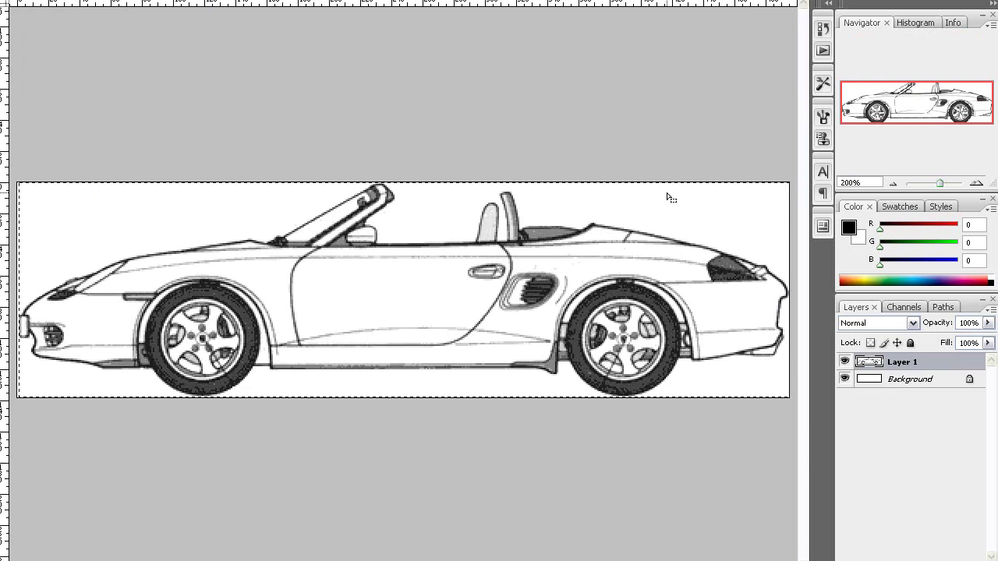
Save the side view as JPEG boxster-side.jpg in the BOXTSER folder at quality 10, replacing the existing file, and close the document.
key(ctrl+s)
key(j)
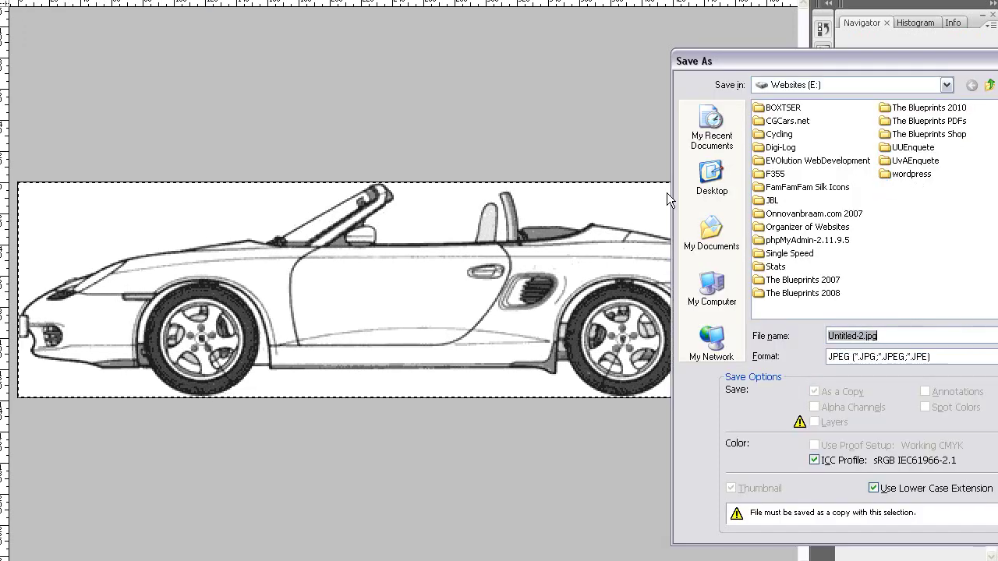
double_click(783, 107)
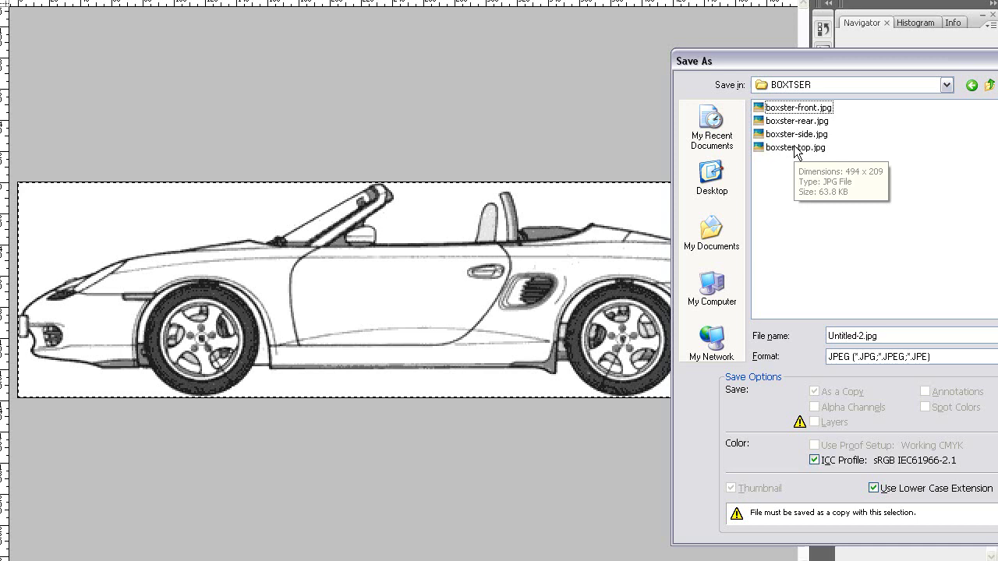
click(795, 134)
key(Return)
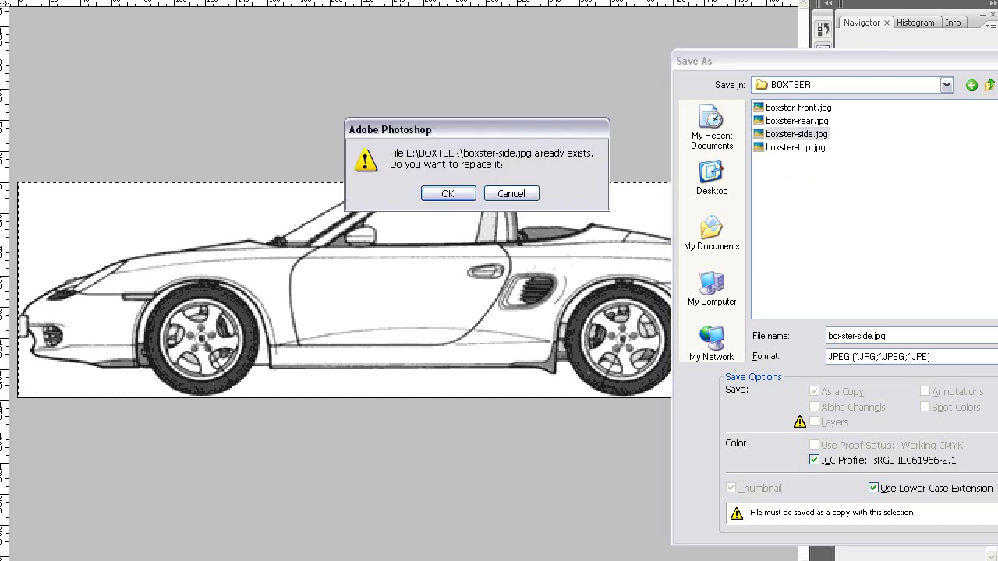
click(446, 193)
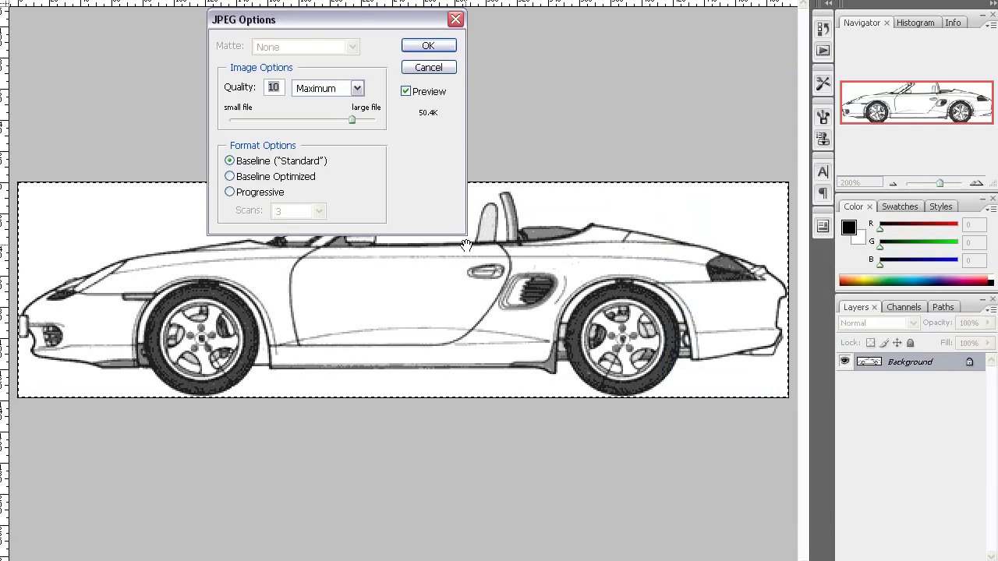
key(Return)
key(ctrl+w)
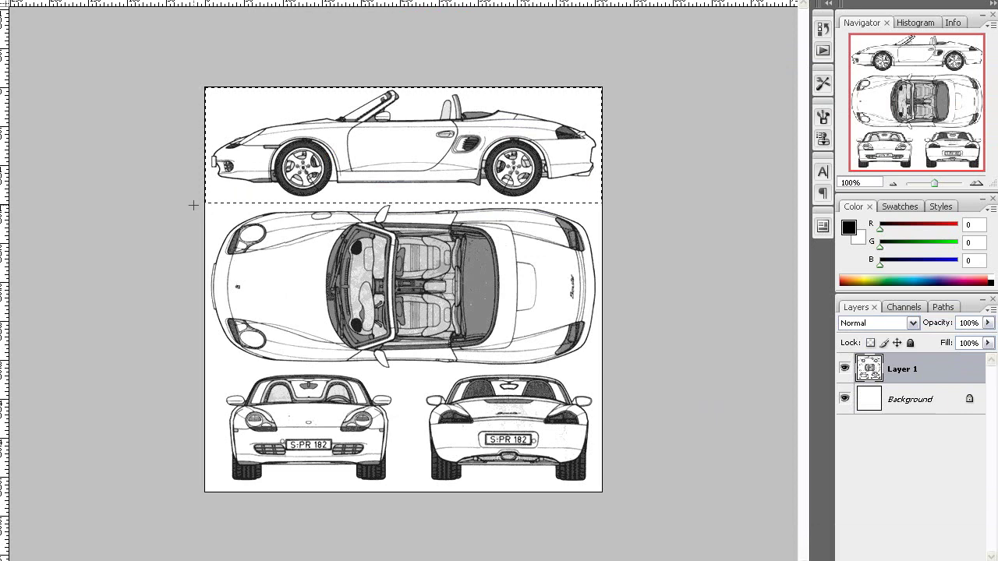
Marquee-select the car's front view in the blueprint and copy it into a new document.
drag(331, 427, 408, 370)
key(ctrl+c)
key(ctrl+n)
key(Return)
key(ctrl+v)
key(ctrl+plus)
key(ctrl+plus)
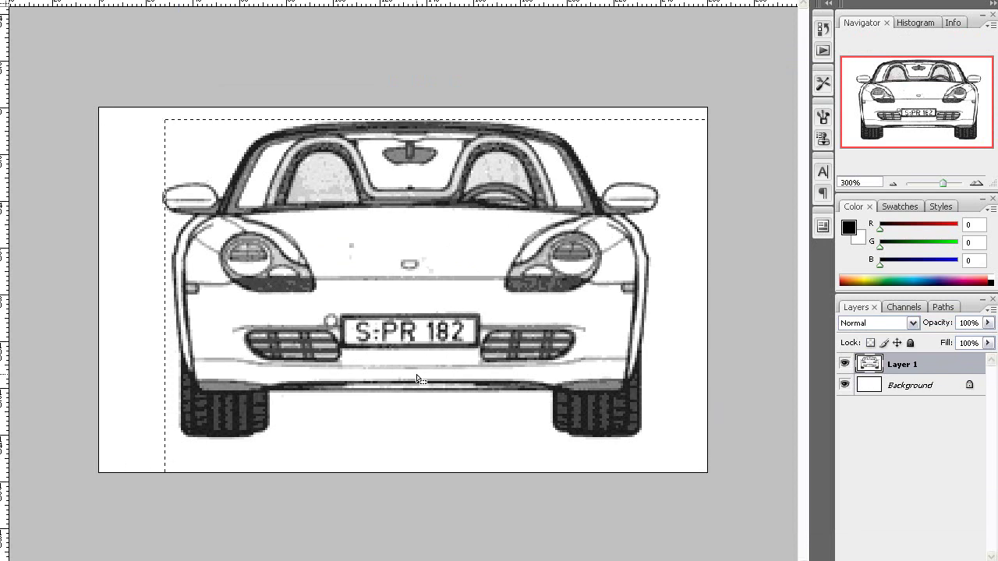
Crop the front view tightly to the car's outline on all four sides.
key(alt+i)
key(p)
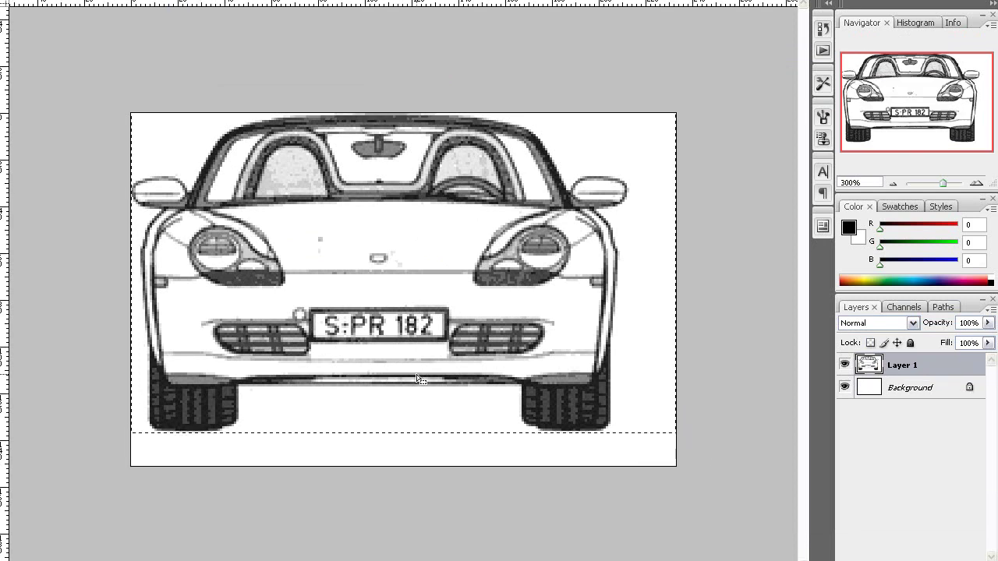
key(alt+i)
key(p)
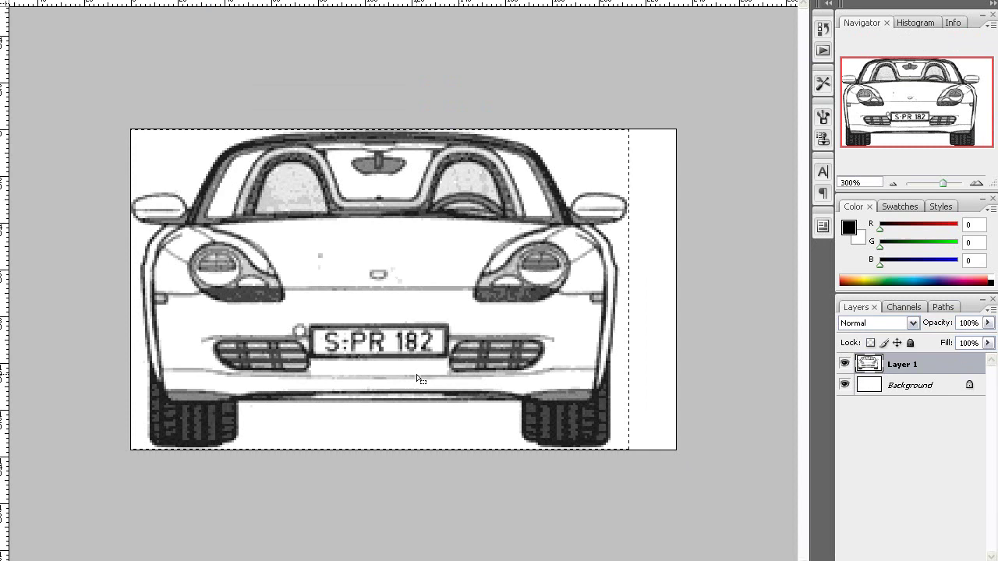
key(alt+i)
key(p)
Save the front view as JPEG boxster-front.jpg in the BOXTSER folder, replacing the existing file, and close the document.
key(ctrl+shift+s)
key(Tab)
key(j)
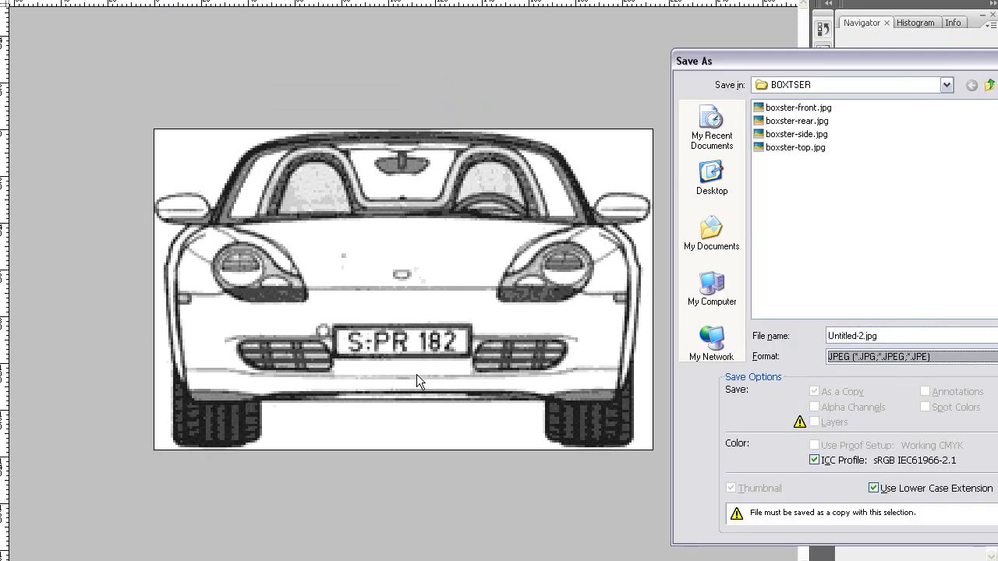
double_click(789, 110)
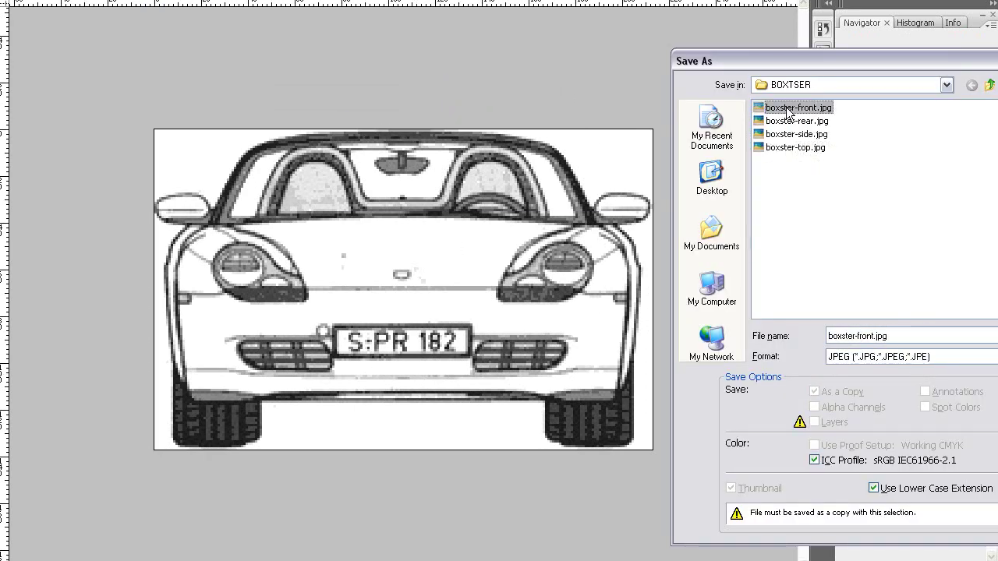
key(Return)
key(Return)
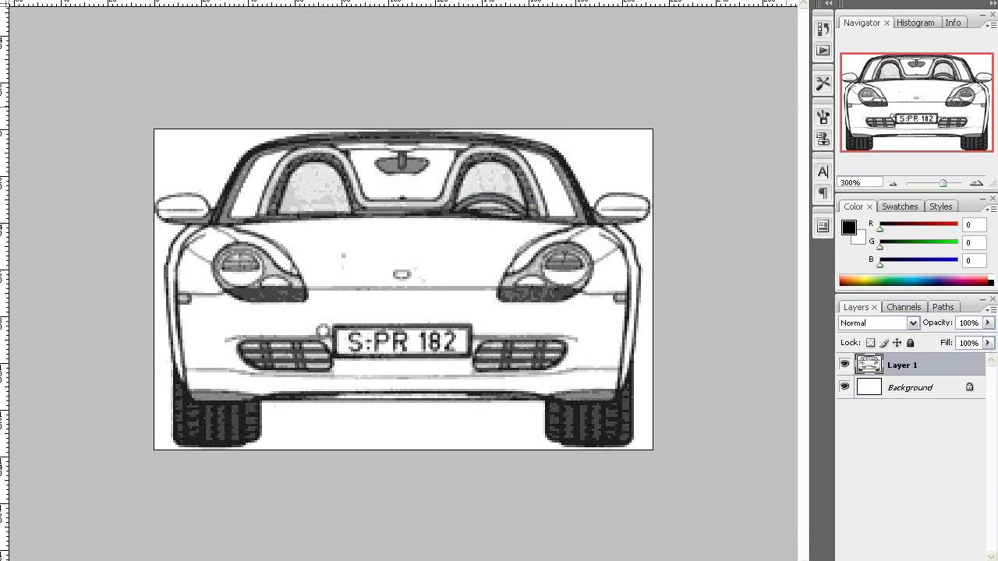
key(ctrl+z)
key(ctrl+w)
key(Escape)
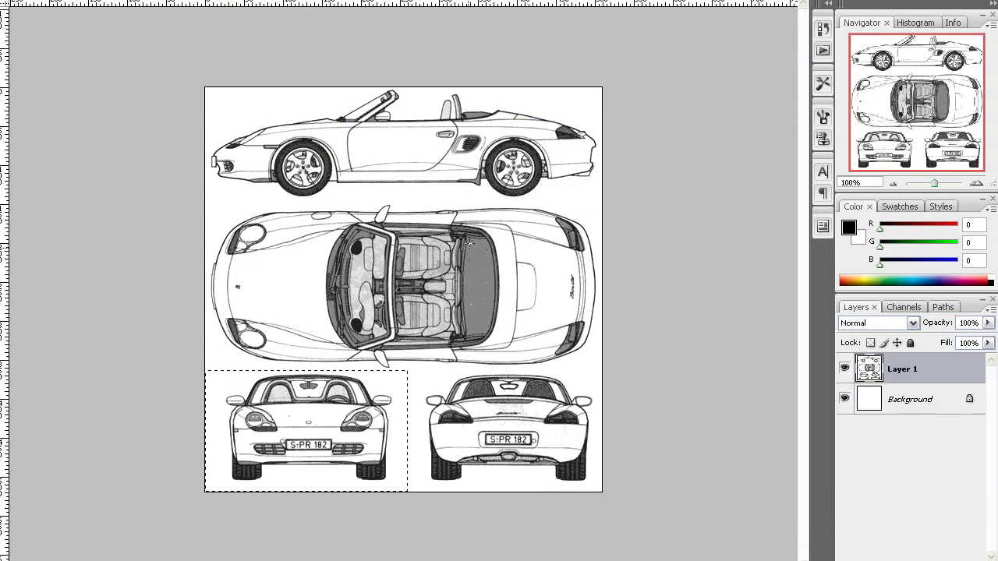
Clear the trial selection around the car's top view and close the blueprint document without saving.
drag(618, 208, 200, 382)
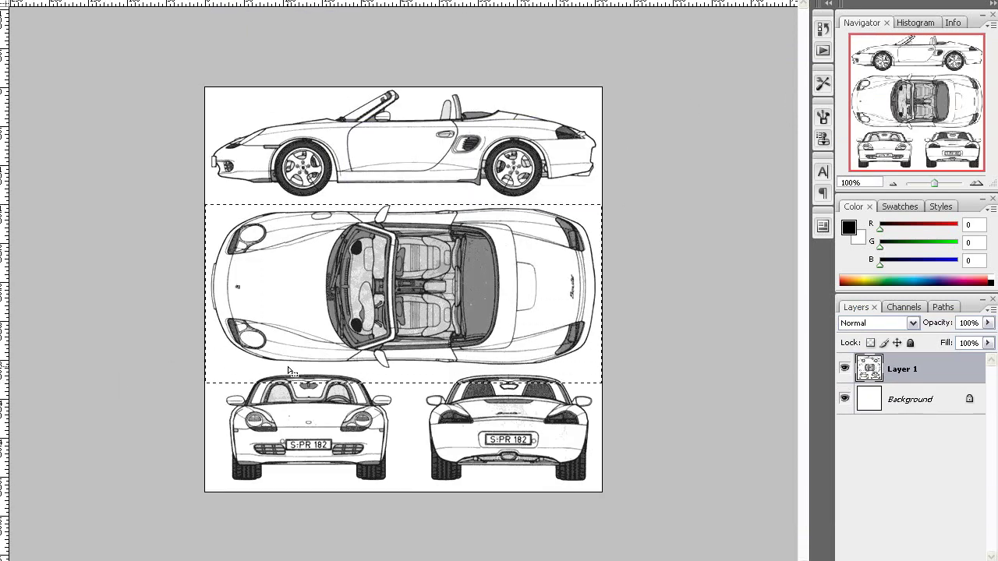
click(653, 268)
key(ctrl+w)
key(n)
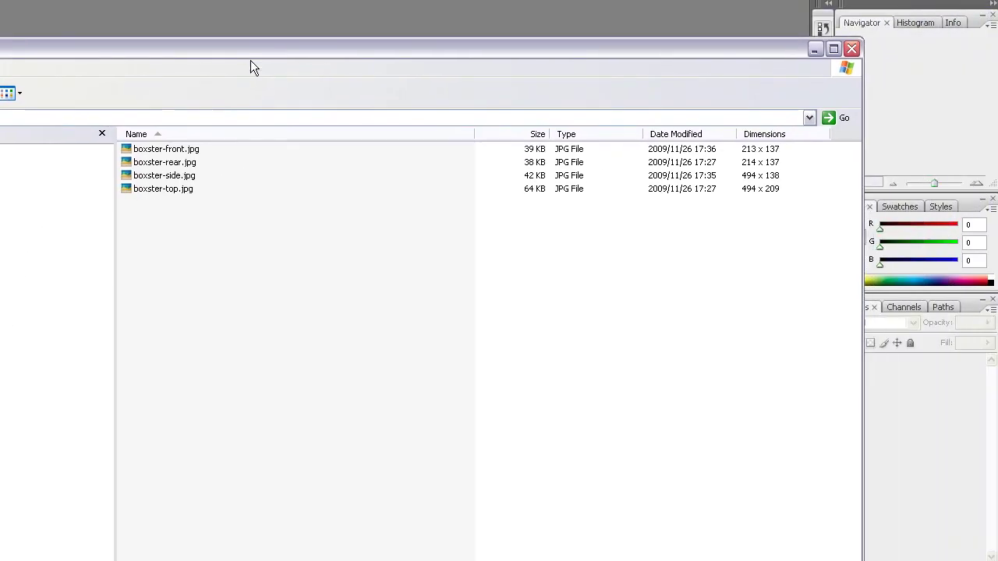
Check that the file listing displays the Dimensions detail and compare the pixel dimensions of the Boxster view images.
right_click(466, 135)
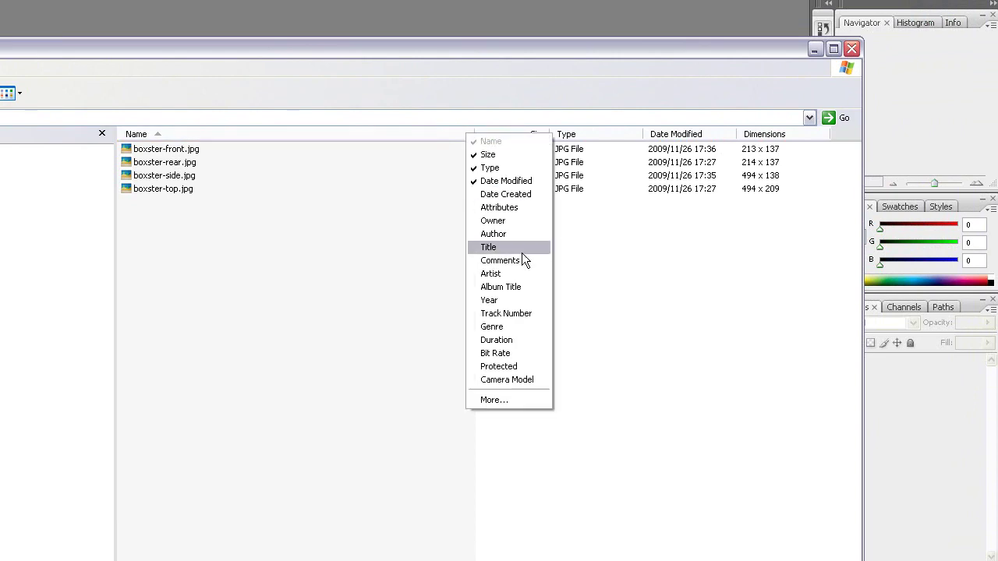
click(507, 400)
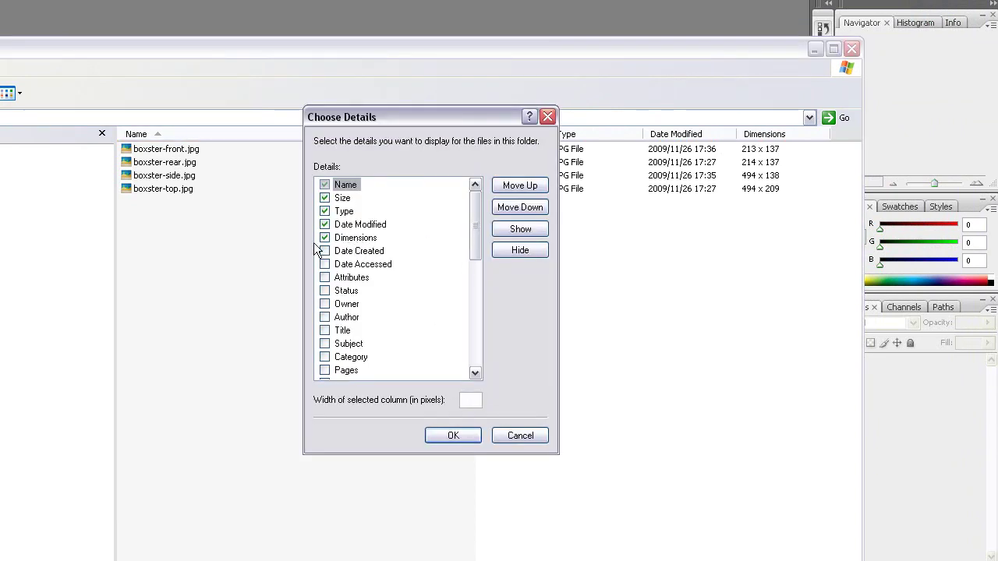
click(439, 439)
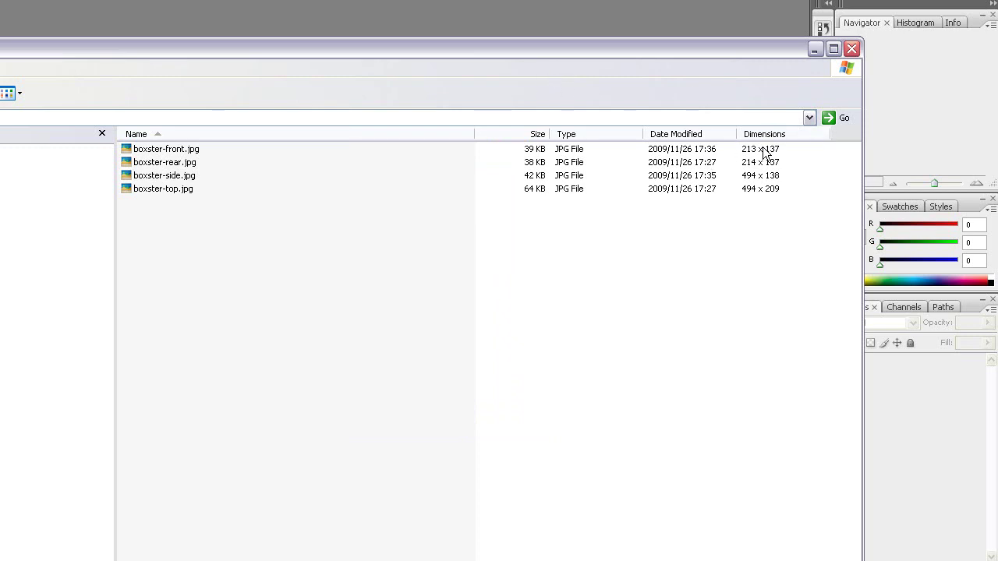
click(173, 162)
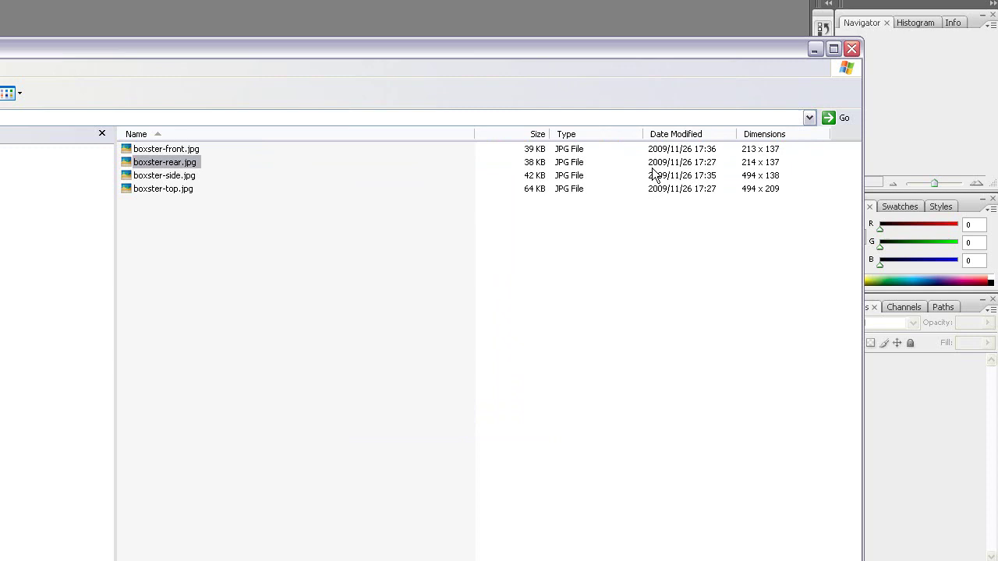
click(164, 178)
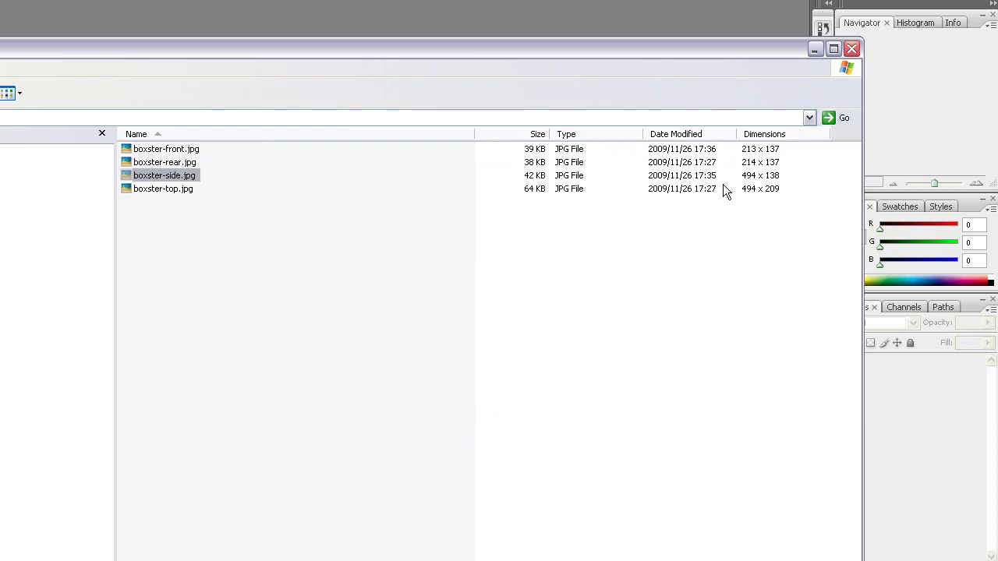
click(195, 174)
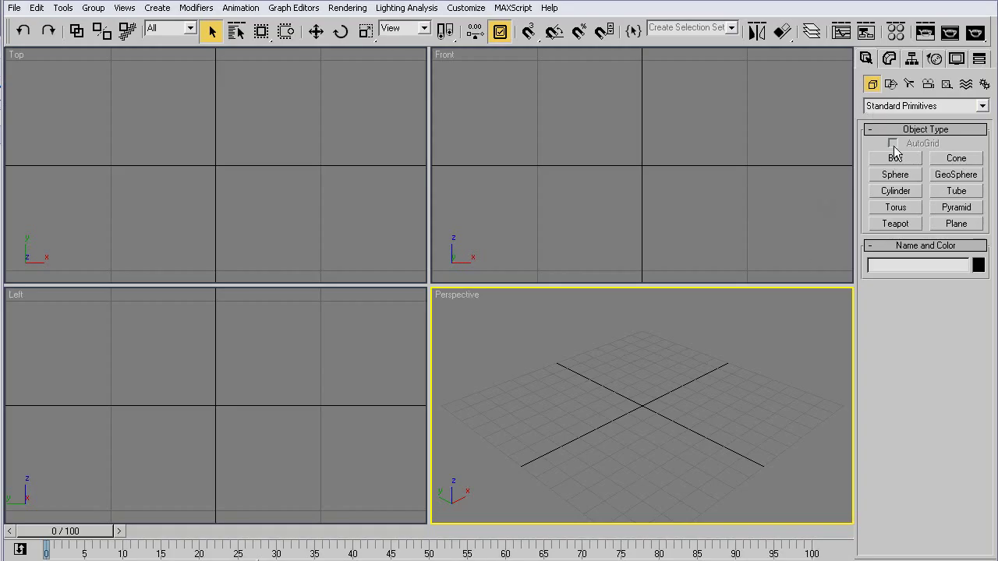
In 3ds Max, create a plane in the Left viewport with length 138 and width 494 for the side view.
click(951, 223)
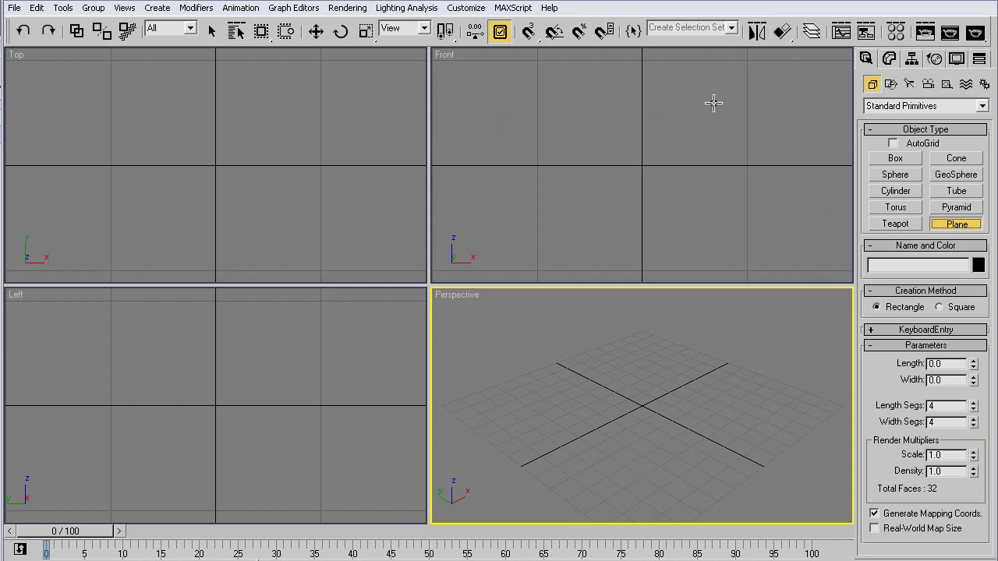
drag(347, 340, 57, 418)
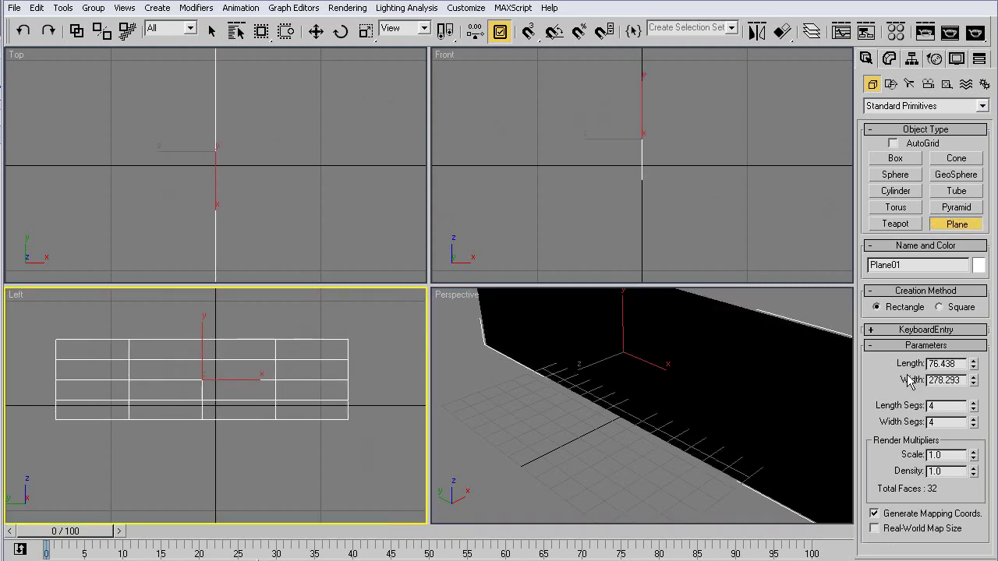
double_click(966, 378)
text(494)
key(Tab)
key(BackSpace)
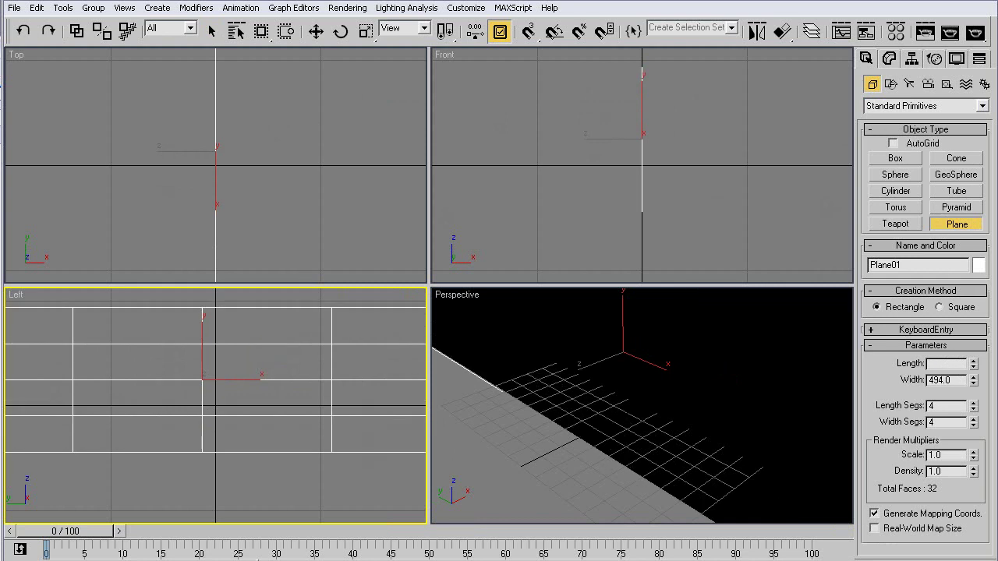
text(138.0)
Reduce the plane to one length and one width segment, and move it to the centre with its lower edge on the ground line.
right_click(967, 403)
click(906, 403)
right_click(973, 405)
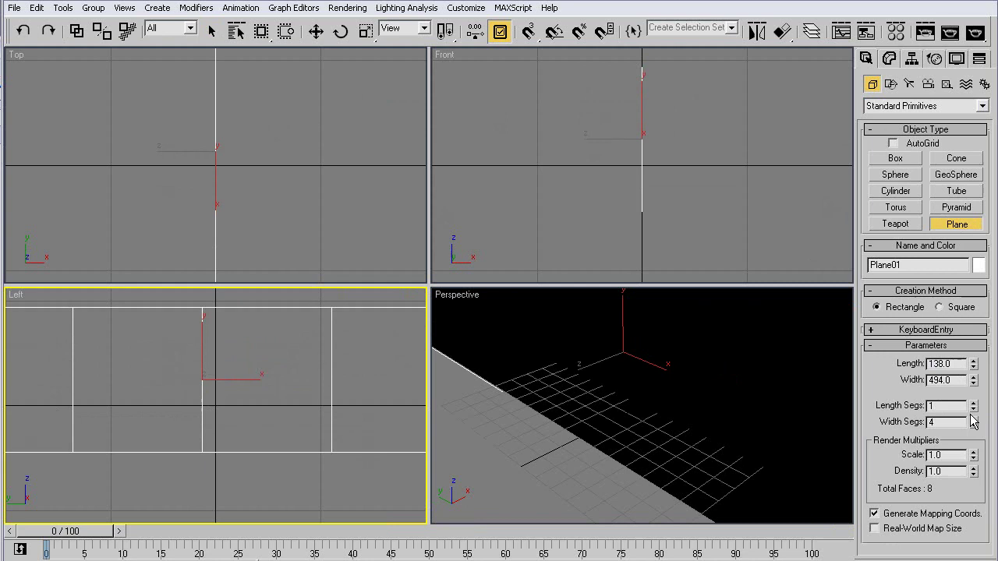
right_click(970, 422)
right_click(973, 422)
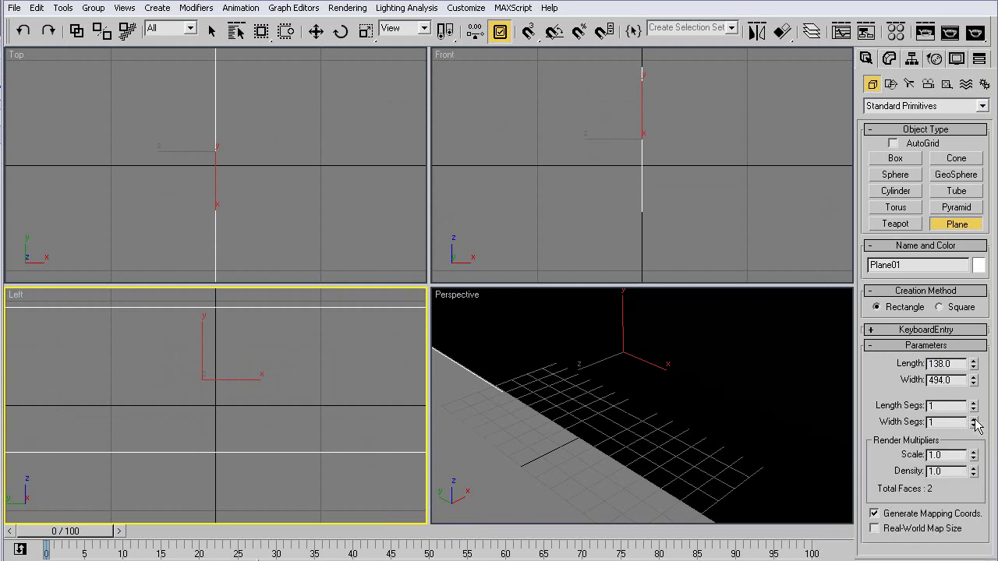
click(315, 31)
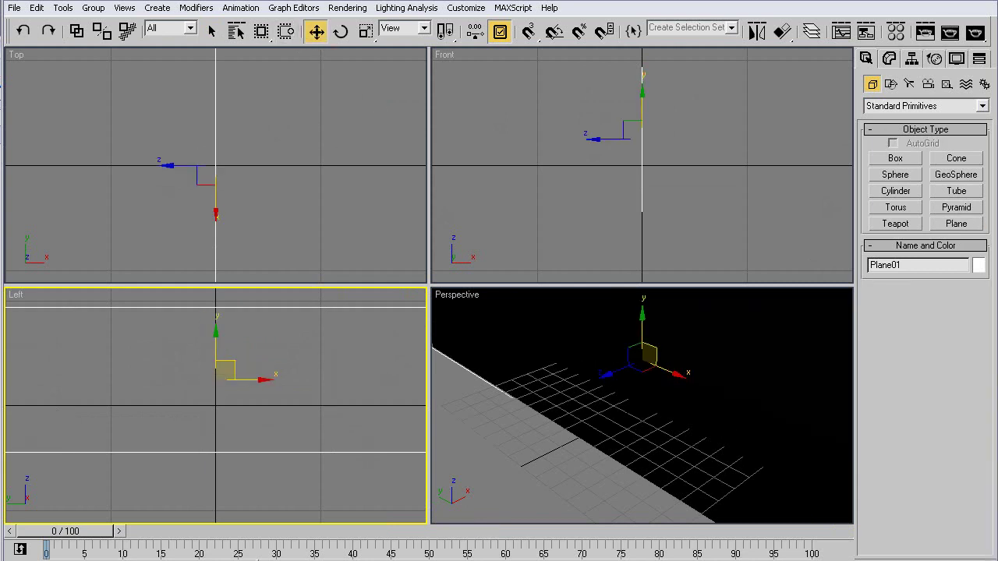
drag(225, 371, 225, 325)
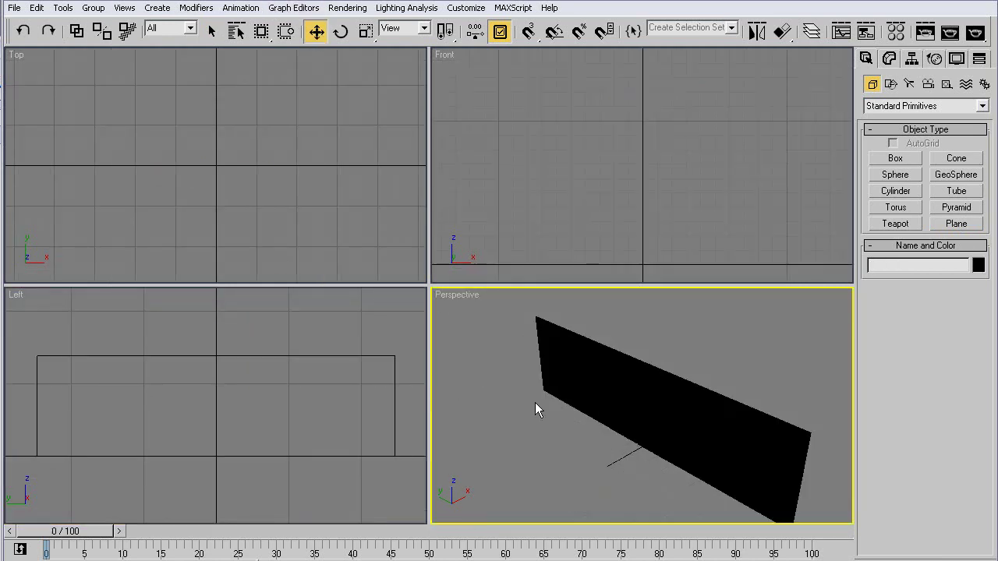
Select the side-view plane and change the first material in the Material Editor to the Standard type.
right_click(535, 403)
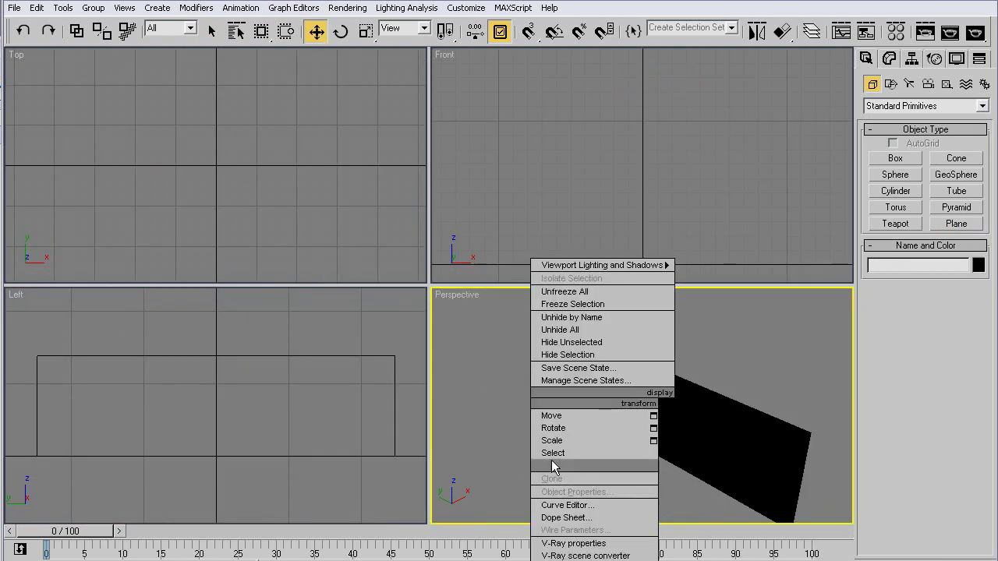
click(563, 415)
drag(541, 464, 718, 330)
key(m)
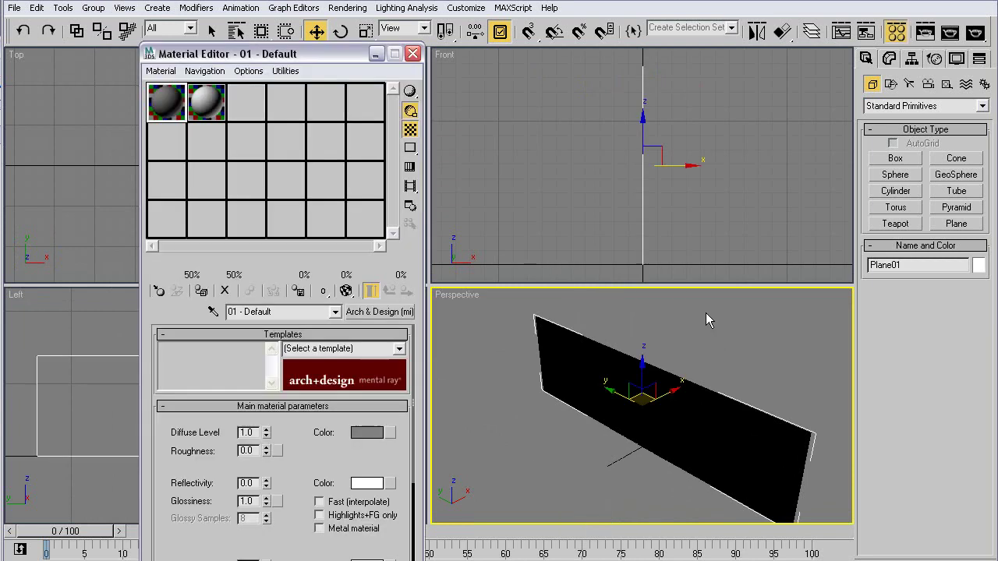
click(367, 326)
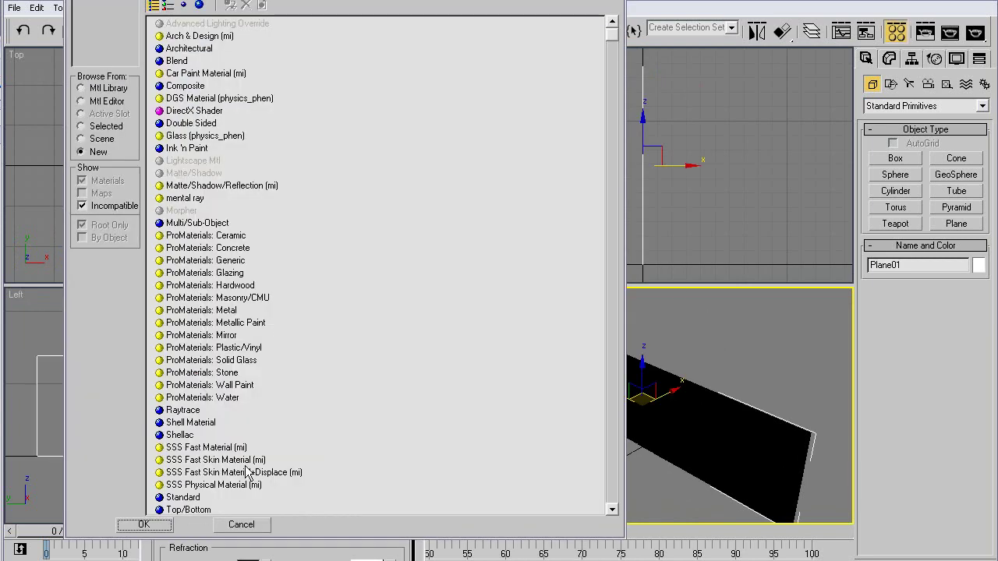
double_click(184, 498)
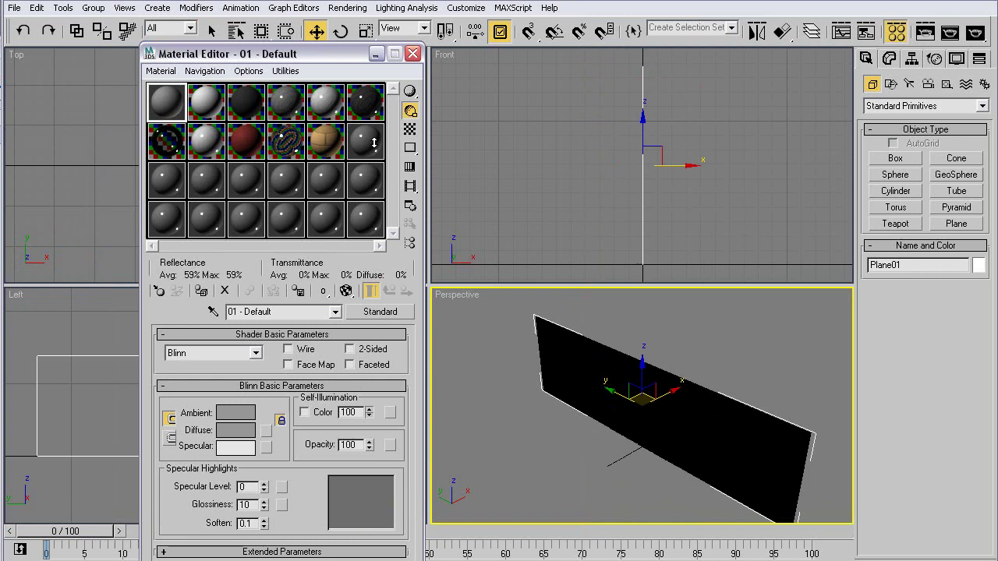
Load boxster-side.jpg as a Bitmap map in the material's Diffuse channel and return to the parent material.
click(266, 430)
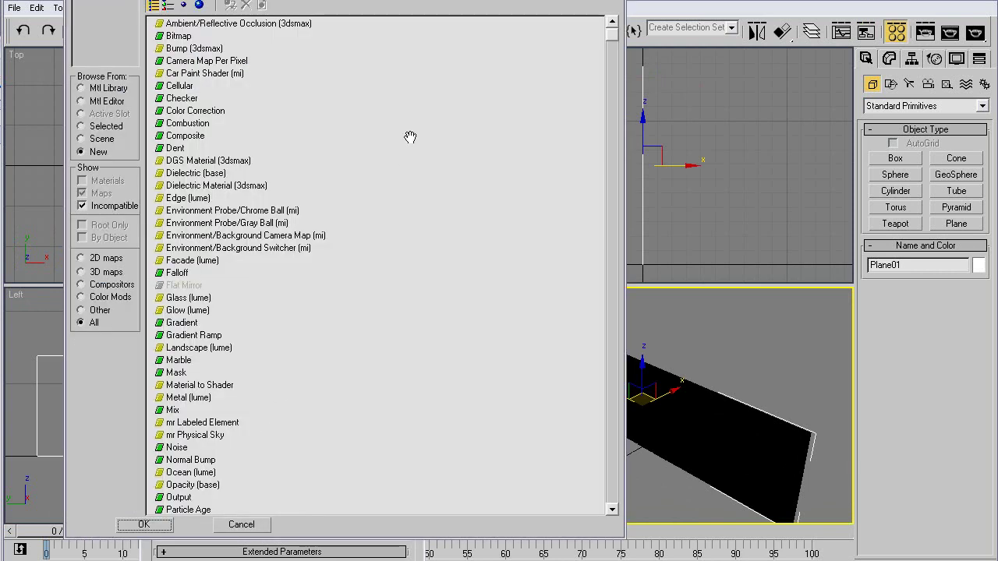
double_click(179, 37)
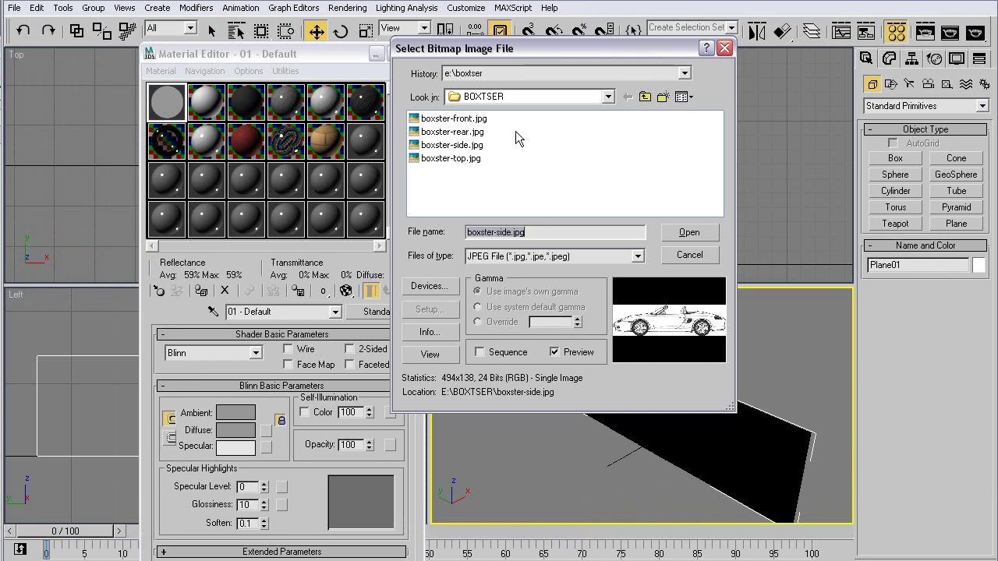
double_click(470, 147)
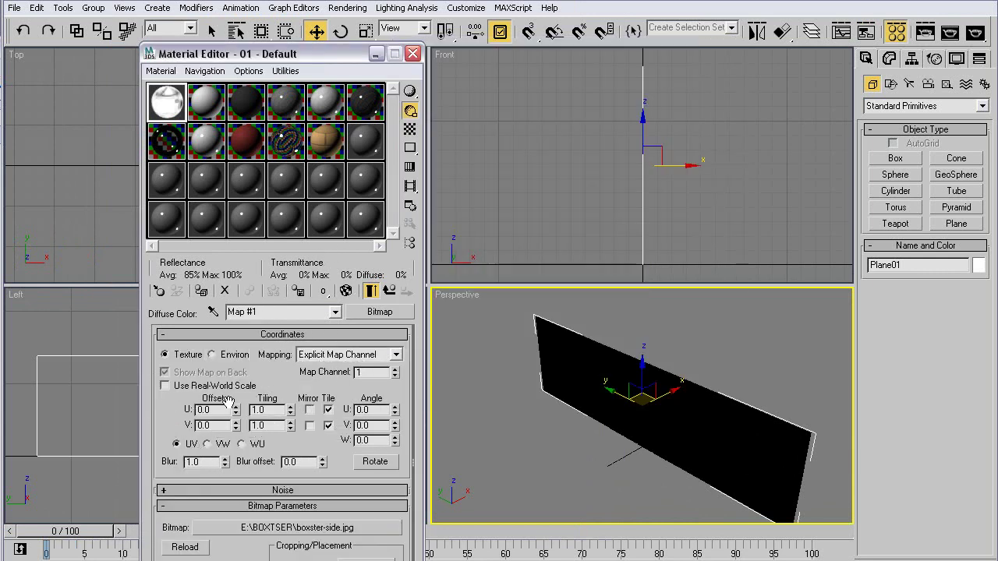
click(389, 291)
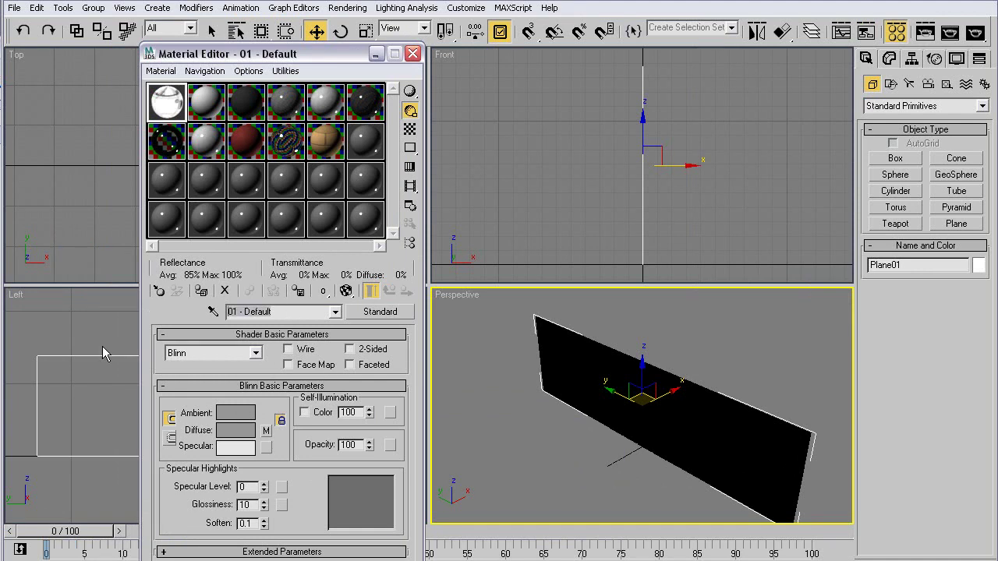
Name the material BP Side, assign it to the selected plane and show its map in the viewport.
text(BP Suide)
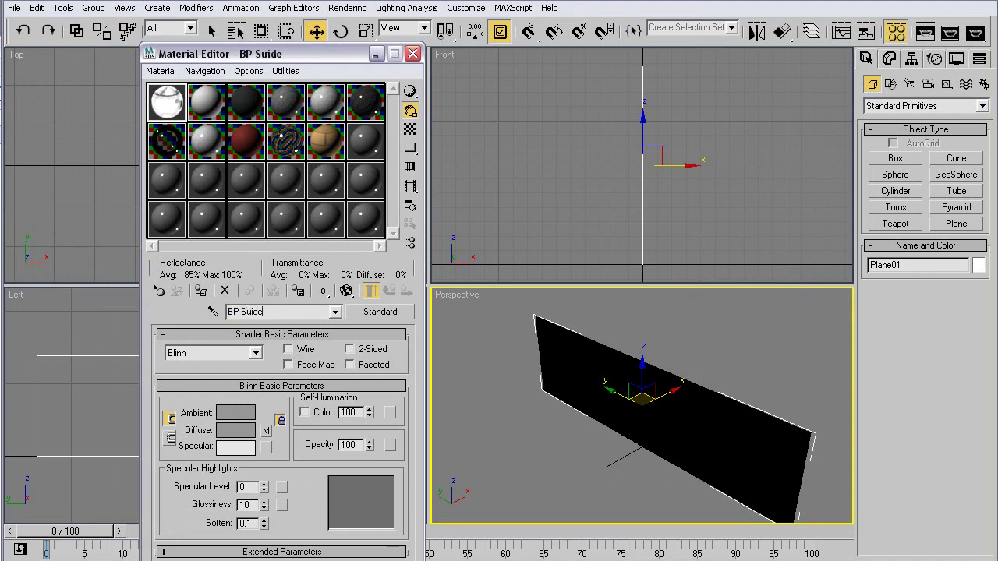
key(BackSpace)
key(BackSpace)
key(BackSpace)
key(BackSpace)
text(ide)
click(204, 293)
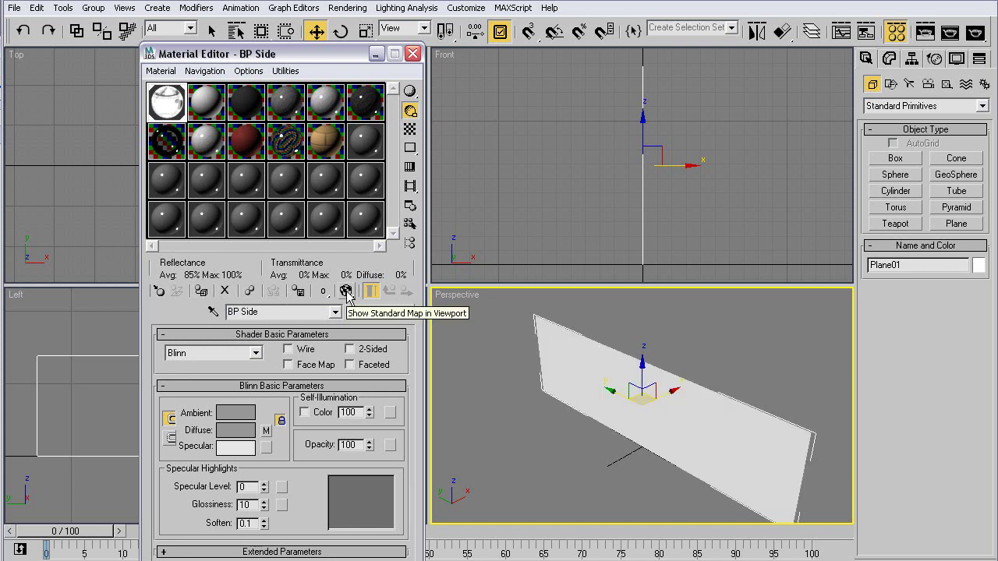
click(346, 291)
Rename the plane object BP Side and maximize the Perspective viewport.
click(888, 59)
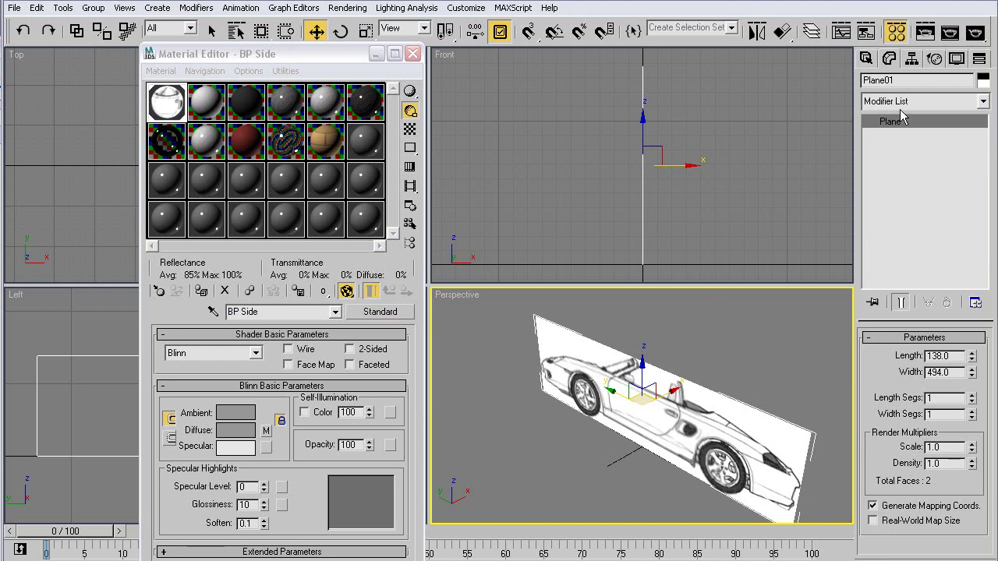
click(904, 80)
text(BP Side)
click(412, 53)
key(alt+w)
key(alt+z)
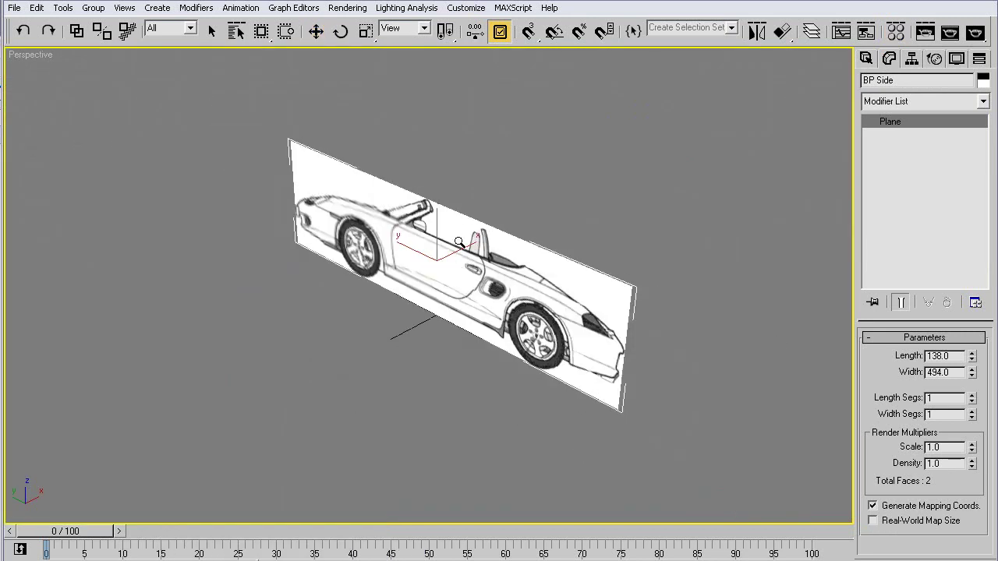
Clone the side plane as a copy rotated exactly 90 degrees about the vertical axis, using angle snap, and name it BP Front.
key(ctrl+r)
drag(459, 243, 581, 209)
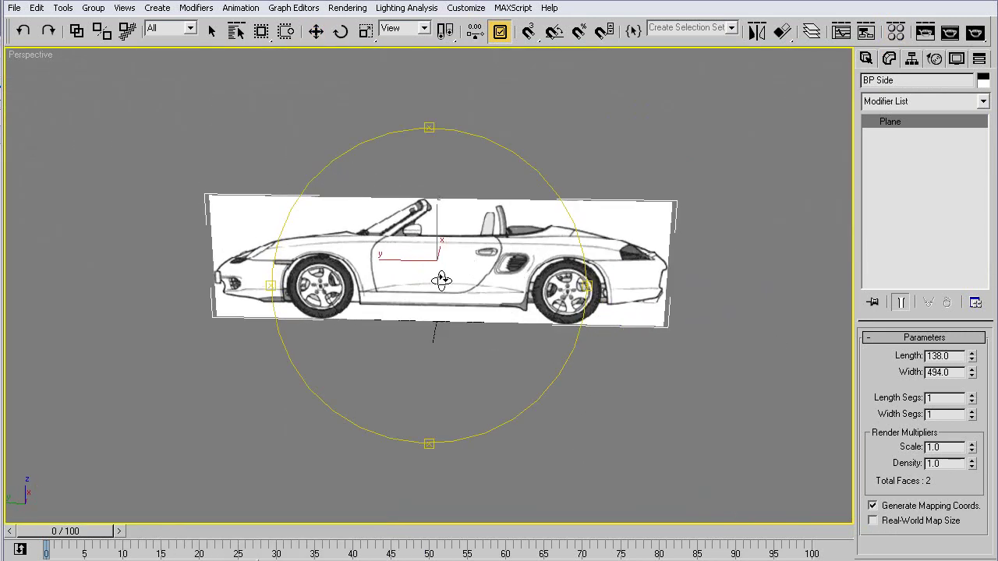
drag(441, 281, 477, 282)
key(e)
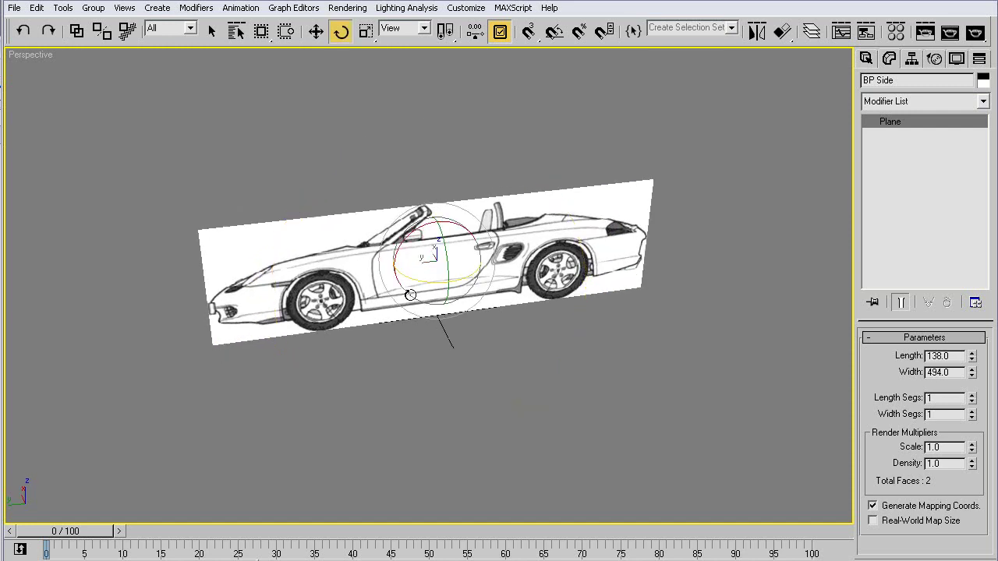
shift+drag(414, 282, 621, 256)
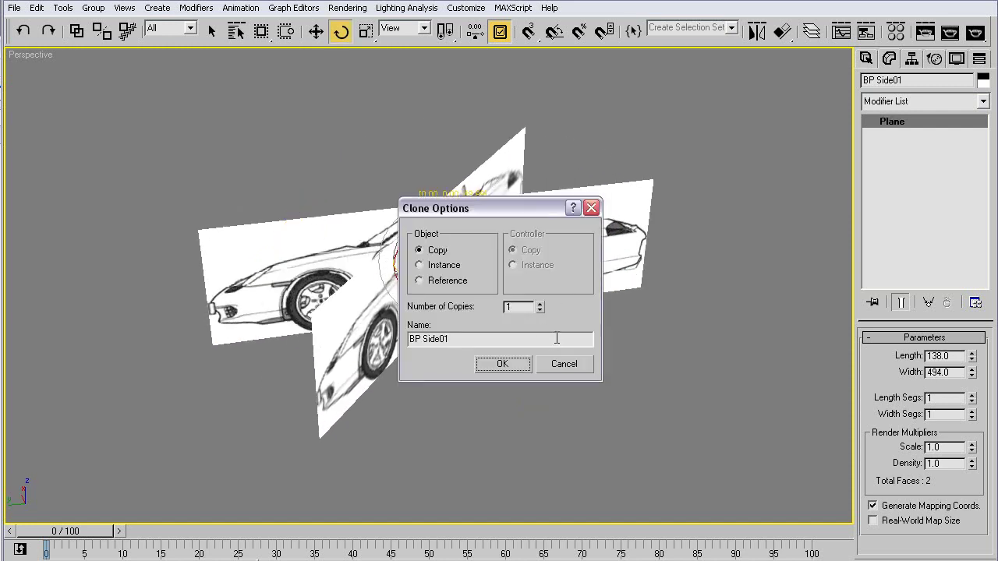
click(558, 365)
key(a)
shift+drag(413, 277, 599, 273)
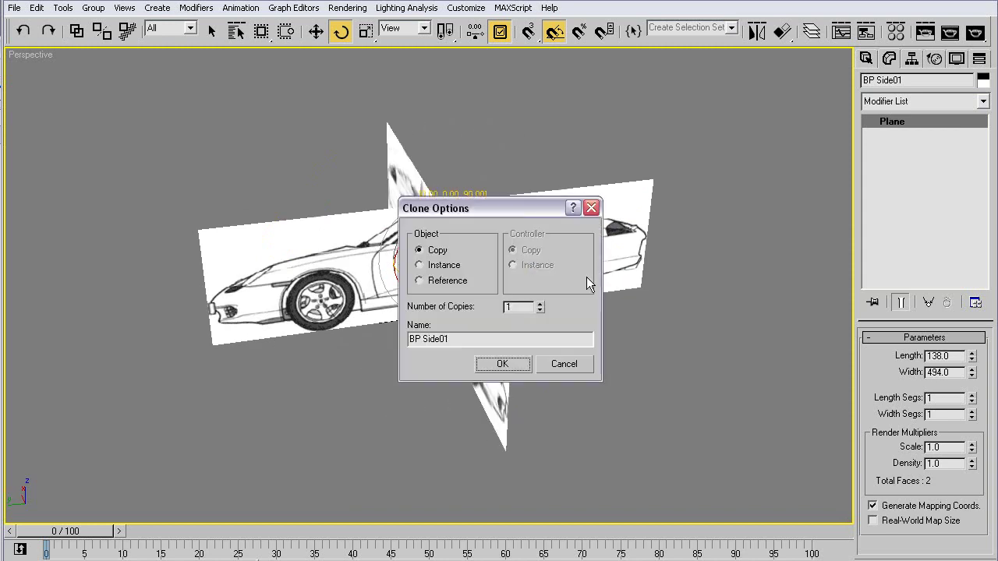
double_click(498, 335)
text(Front)
key(Return)
Check the front image's pixel dimensions in the file listing and set the BP Front plane's width to 213.
key(alt+Tab)
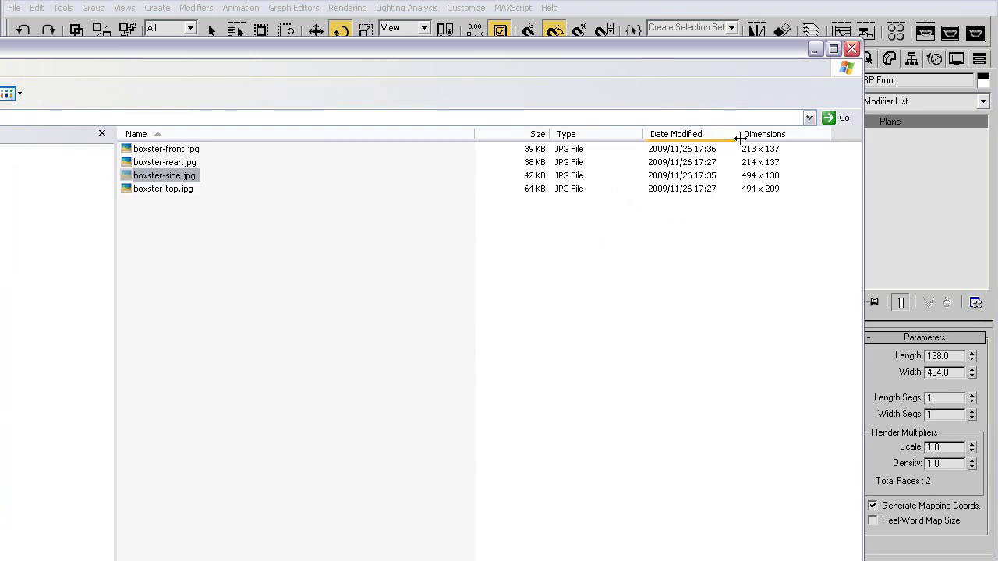
key(alt+Tab)
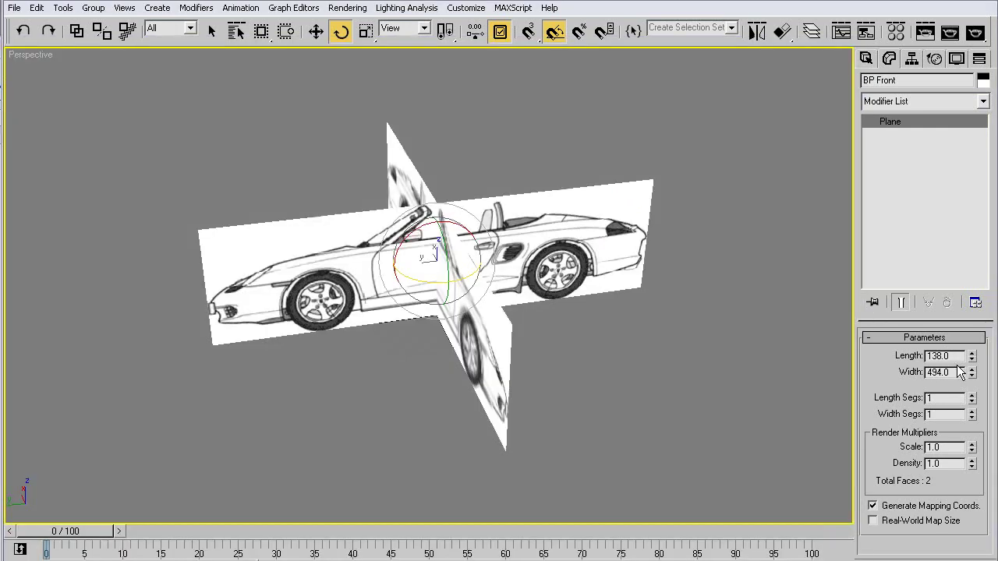
double_click(958, 372)
text(213)
key(Return)
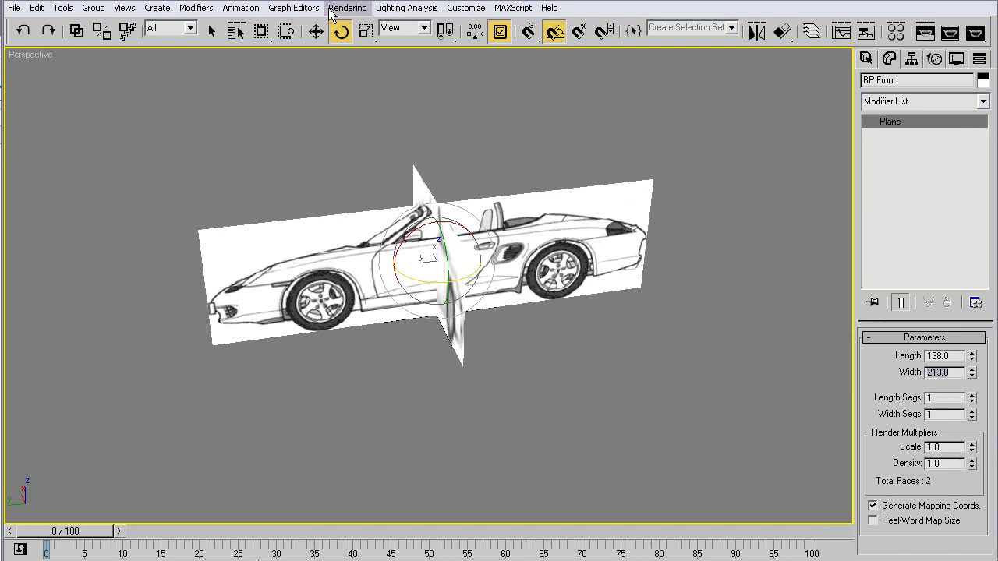
click(318, 34)
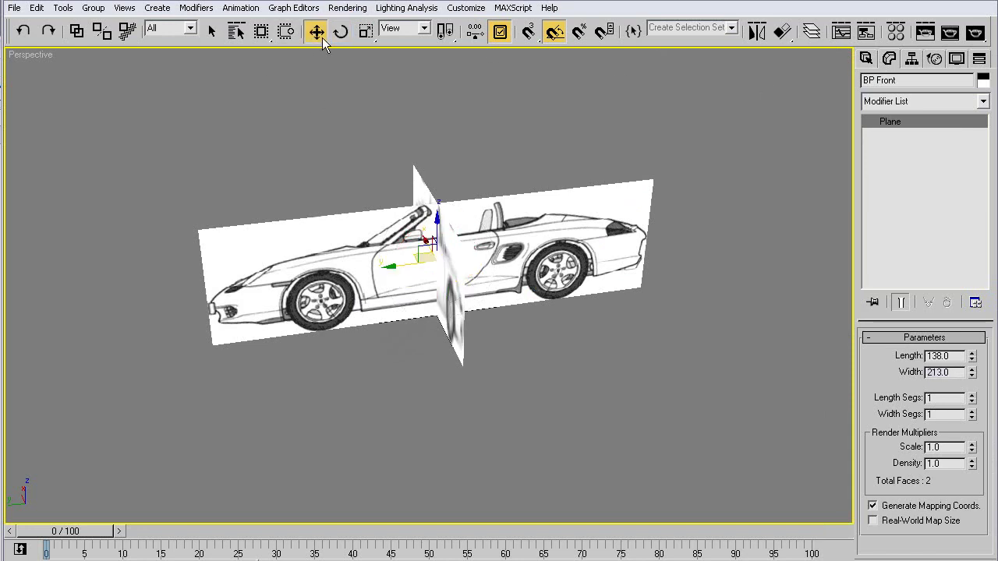
Copy the BP Side material to the second sample slot and rename the copy BP Front.
key(m)
click(207, 103)
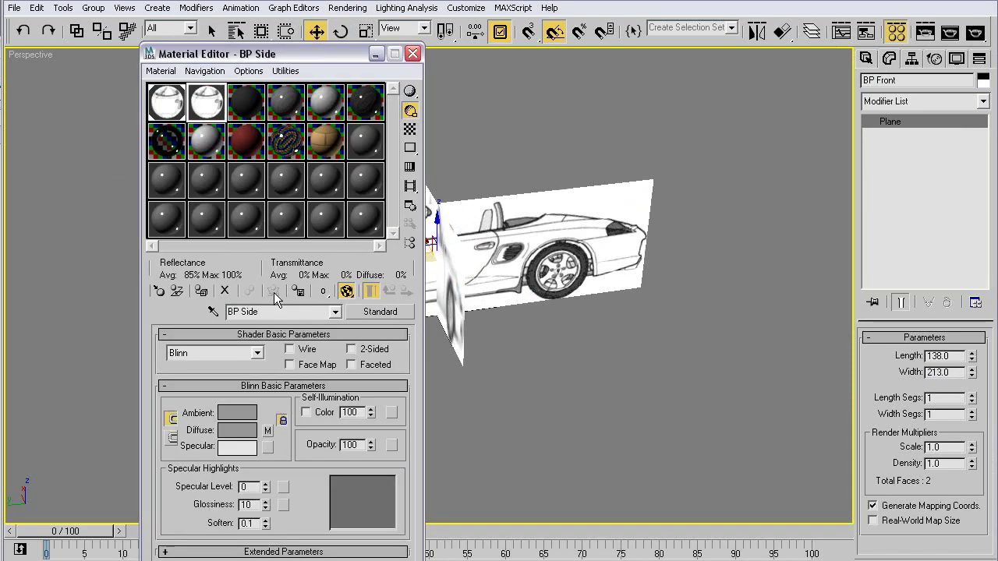
key(BackSpace)
key(BackSpace)
key(BackSpace)
key(BackSpace)
text(Front)
key(Return)
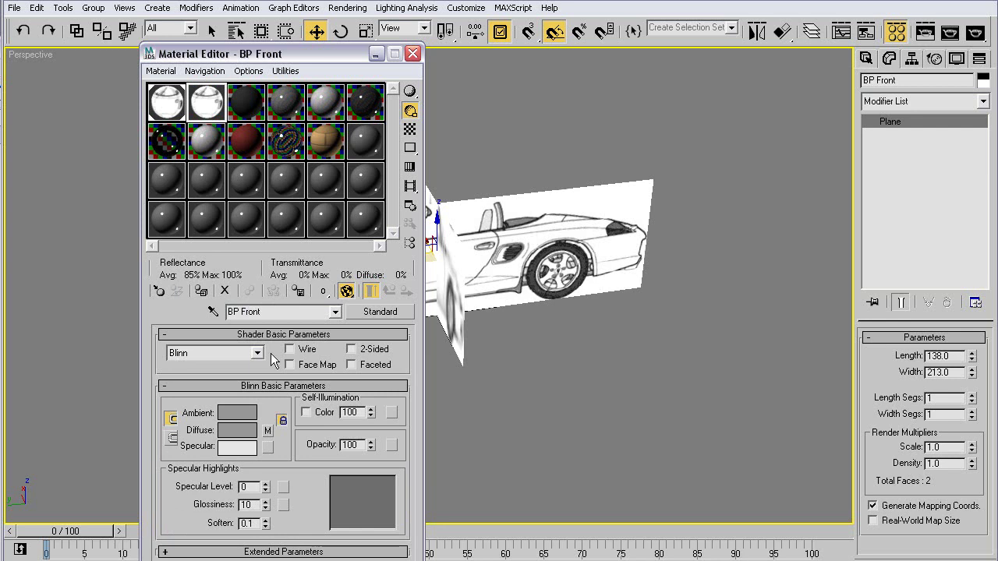
Replace the BP Front material's diffuse bitmap with boxster-front.jpg and apply the material to the front plane.
click(267, 431)
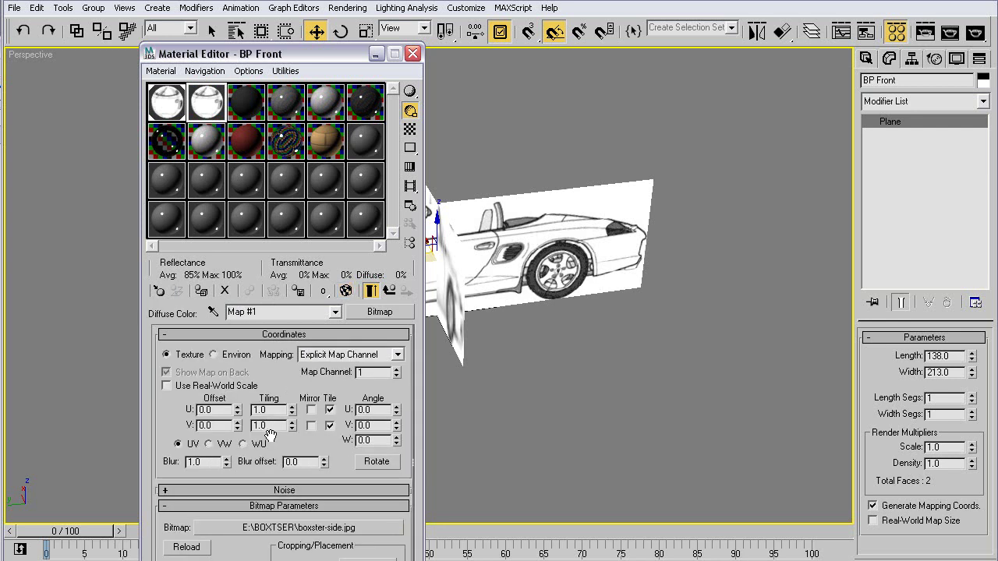
click(272, 527)
double_click(452, 119)
click(413, 53)
Move the front plane behind the car's rear end and clone it to the opposite end of the side plane as BP Rear.
alt+middle_drag(419, 104, 424, 253)
key(w)
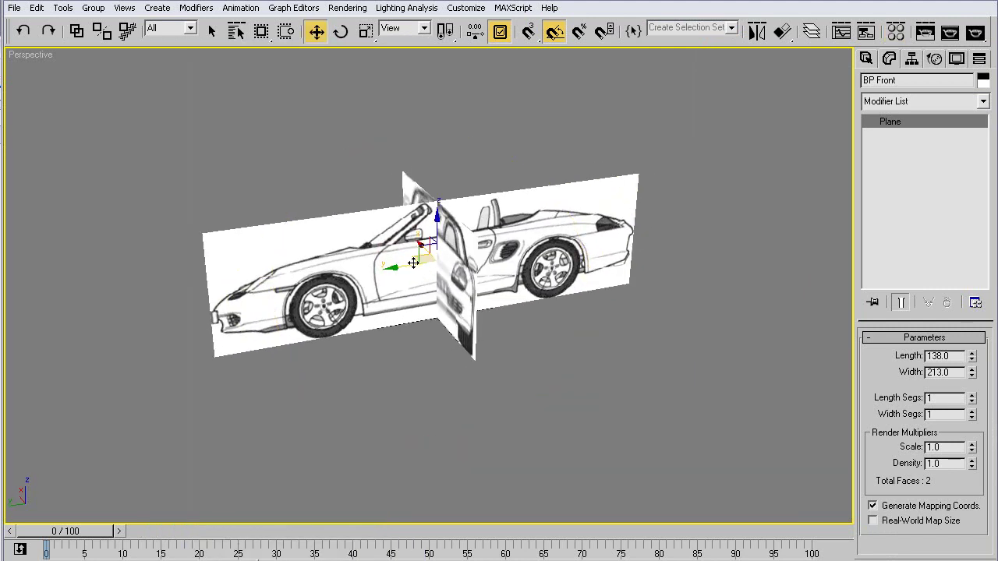
mouse_move(421, 261)
mouse_down()
mouse_move(183, 323)
mouse_move(613, 224)
mouse_move(607, 237)
mouse_move(234, 290)
mouse_move(183, 374)
mouse_up()
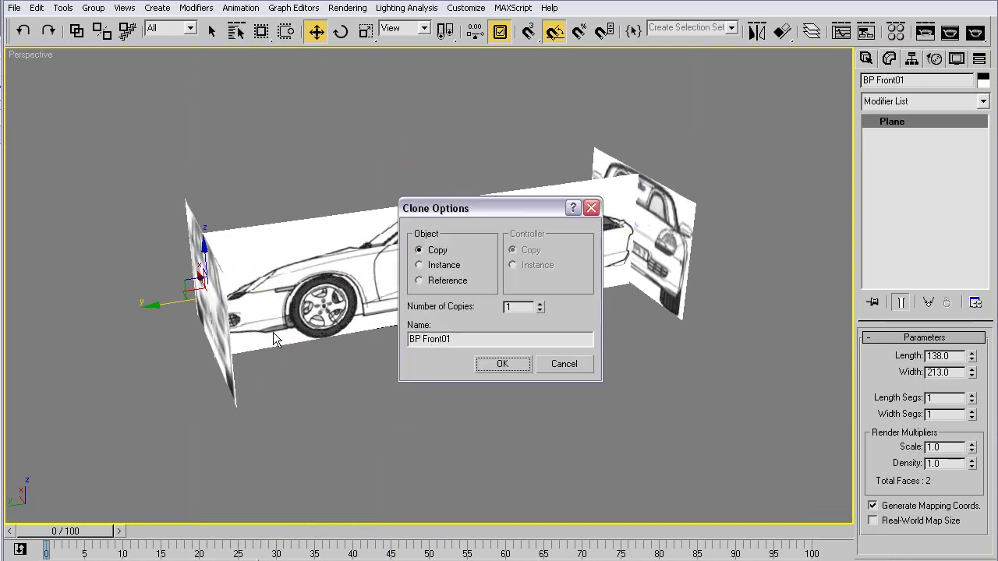
drag(419, 343, 452, 340)
text(Rear)
key(Return)
Copy the BP Front material to the third sample slot and rename the copy BP Rear.
key(m)
drag(205, 108, 245, 110)
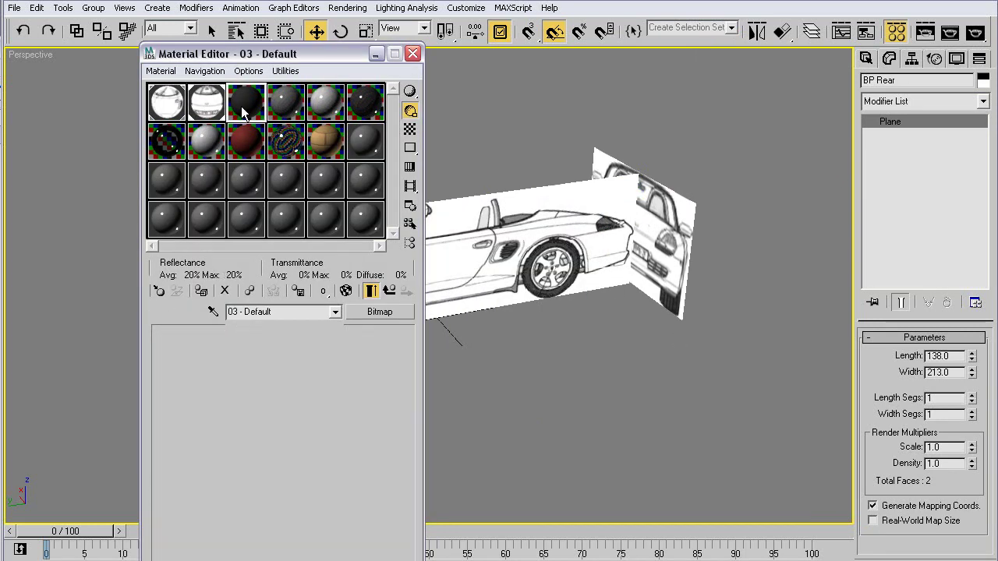
drag(245, 311, 381, 334)
text(REar)
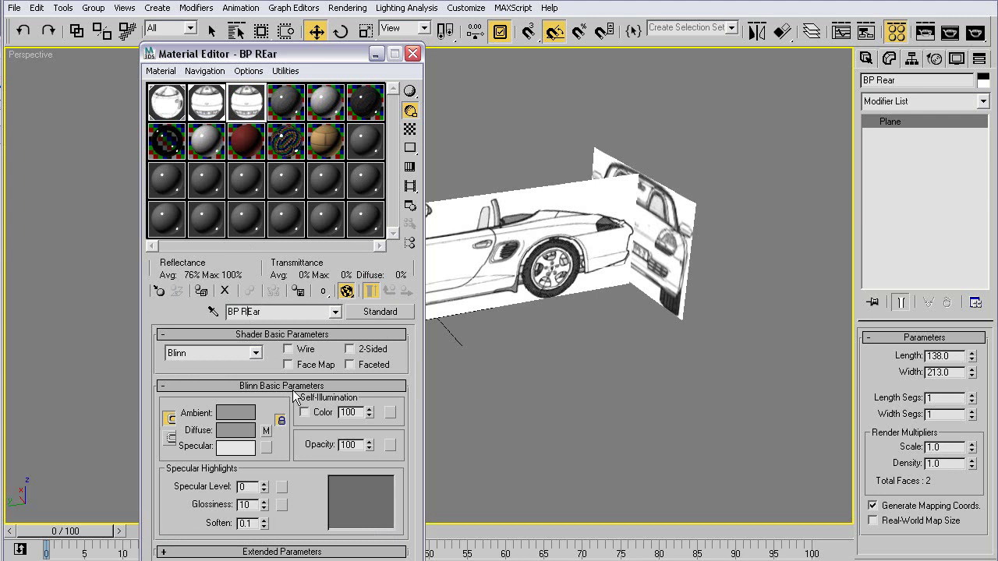
key(BackSpace)
text(e)
Replace the BP Rear material's diffuse bitmap with boxster-rear.jpg and assign the material to the rear plane.
click(266, 430)
click(261, 528)
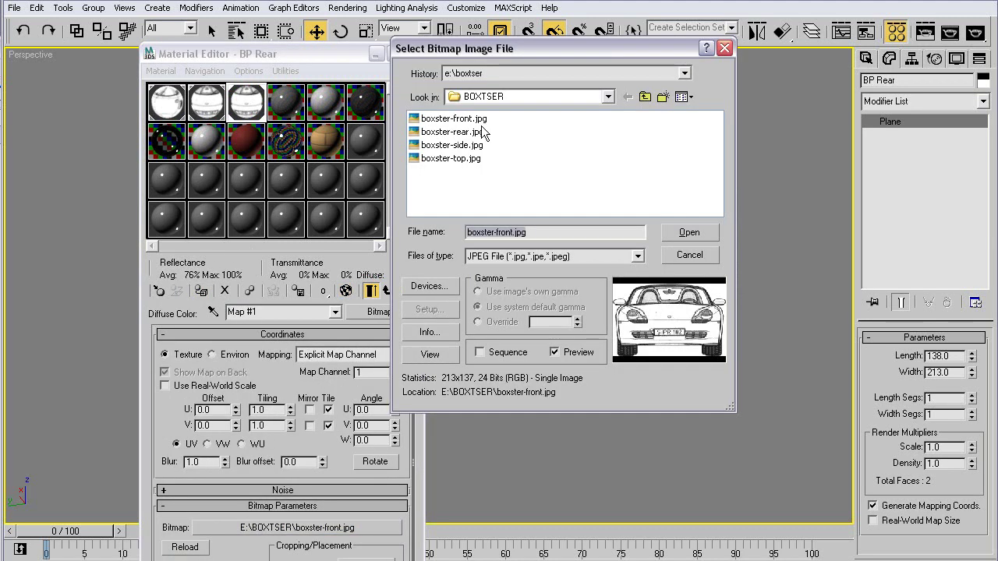
double_click(475, 134)
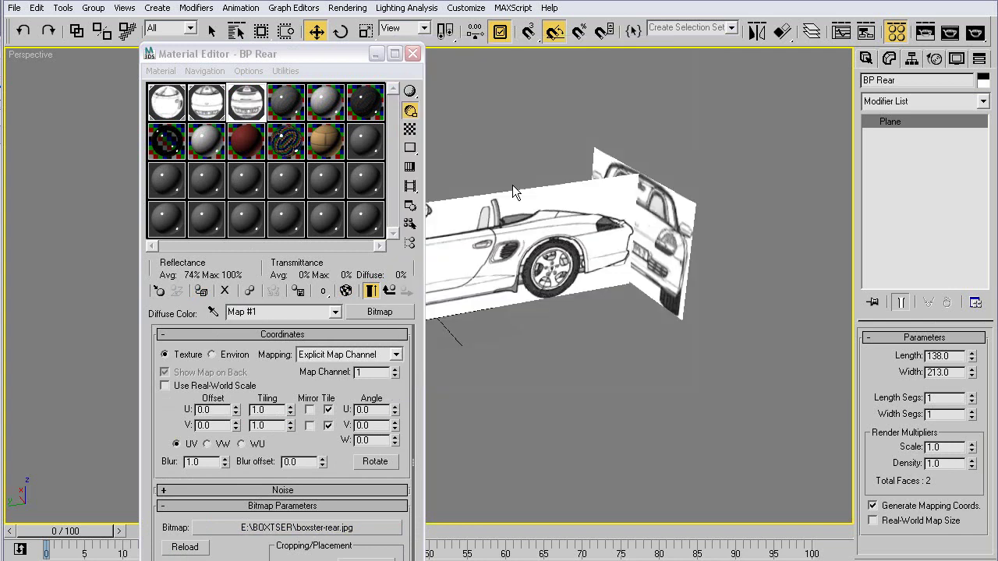
click(201, 292)
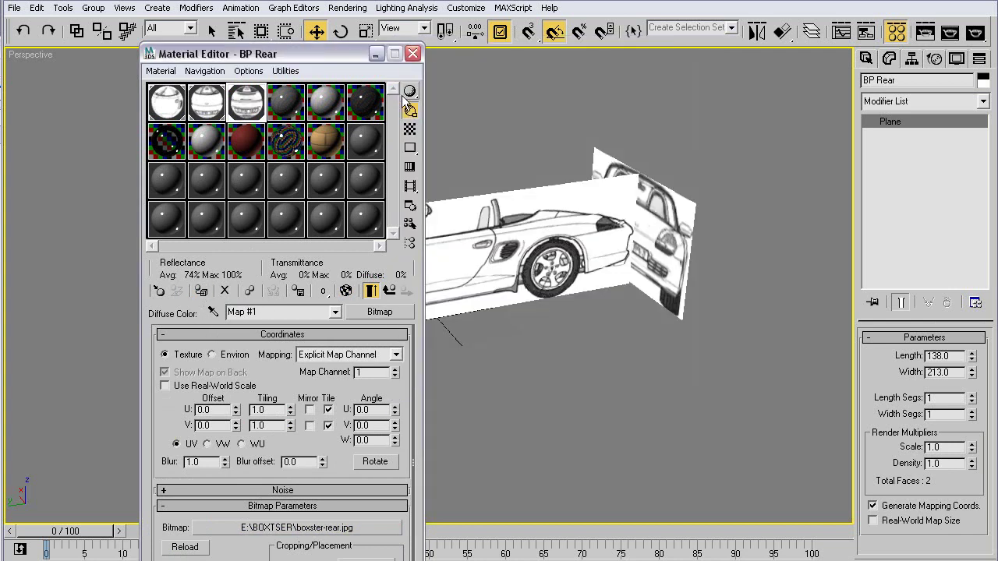
click(413, 59)
Clone the side plane as a copy rotated 90 degrees to lie flat and name it BP Top.
mouse_move(401, 255)
alt+middle_down()
mouse_move(348, 234)
mouse_move(400, 256)
alt+middle_up()
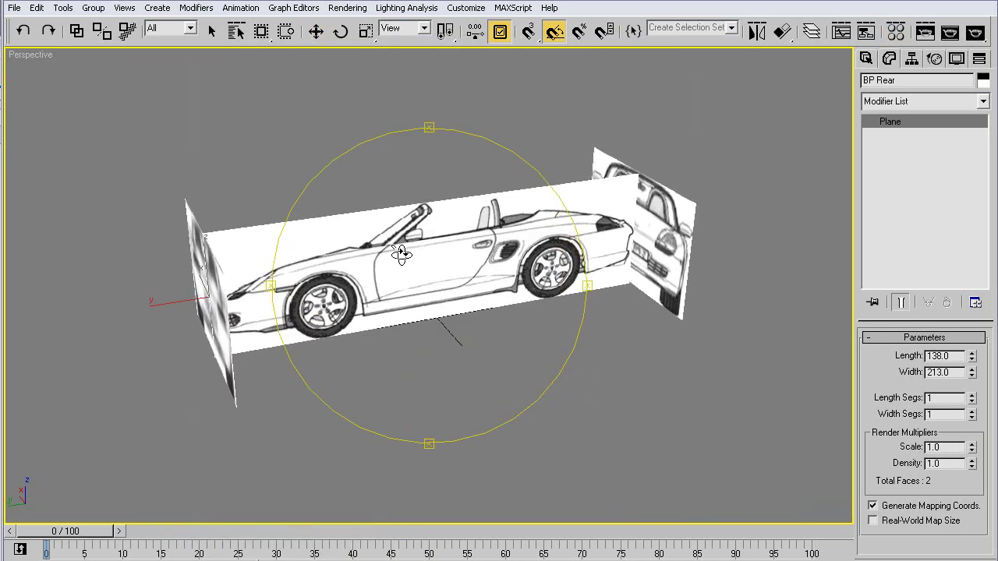
click(402, 256)
key(e)
shift+drag(443, 252, 494, 427)
drag(425, 338, 590, 364)
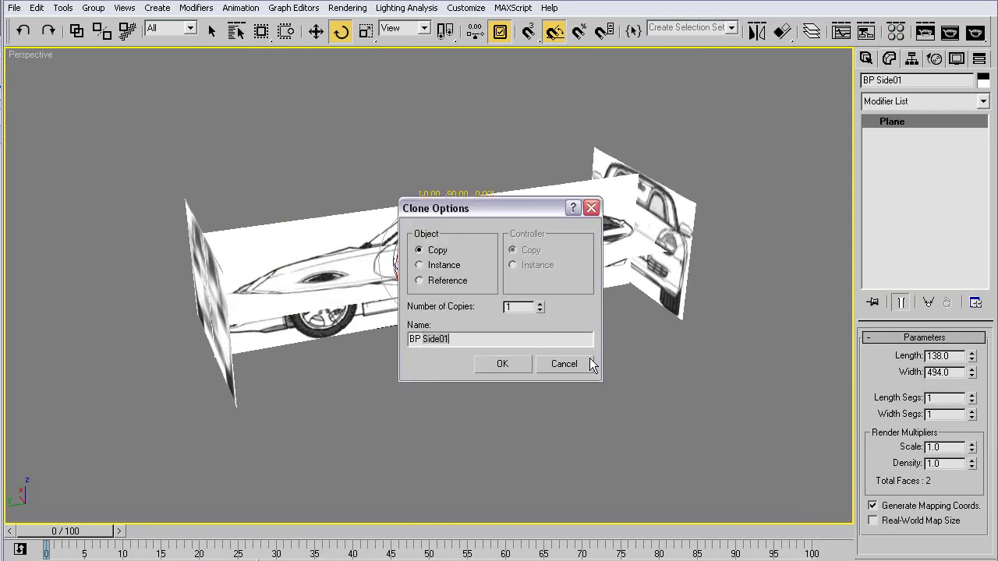
text(Top)
key(Return)
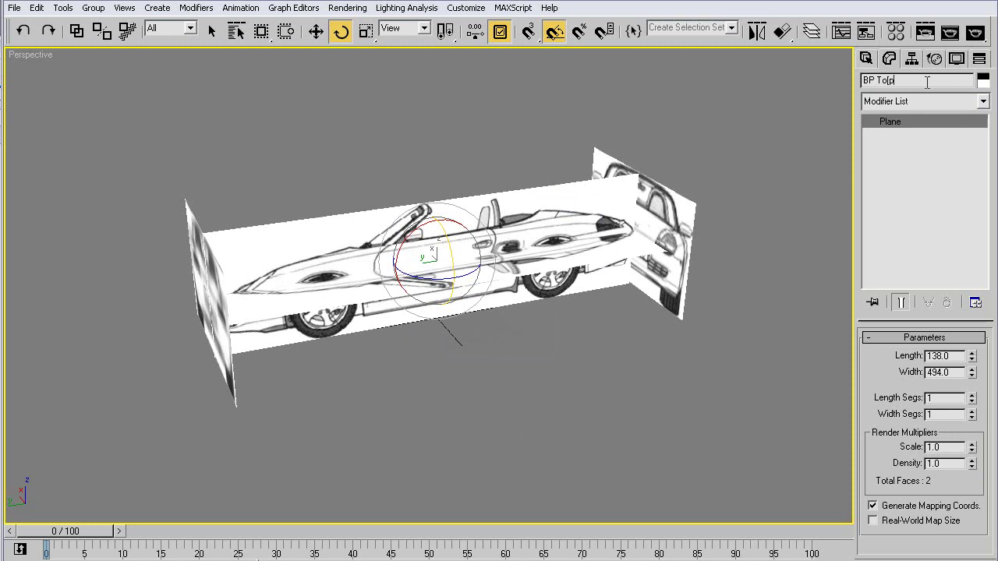
Lower the BP Top plane to the bottom edge of the side plane and open the Material Editor.
key(w)
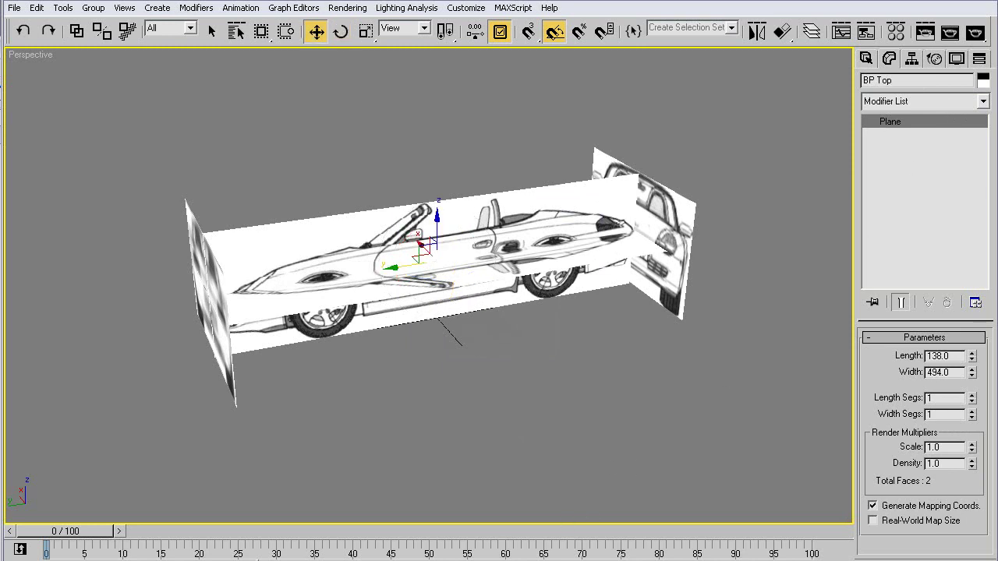
drag(437, 227, 430, 302)
key(m)
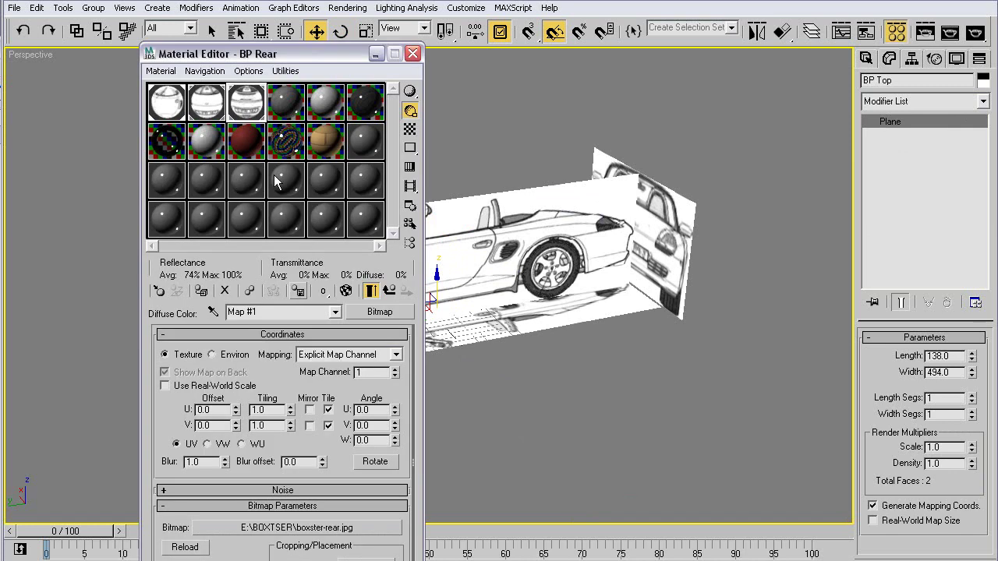
Copy the BP Rear material to the fourth sample slot and rename the copy BP Top.
click(389, 291)
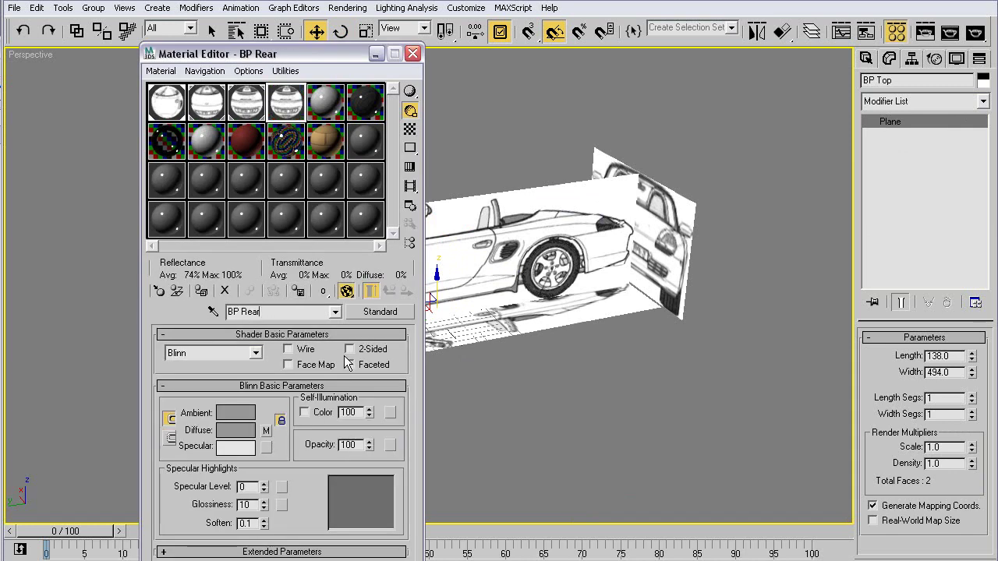
key(BackSpace)
key(BackSpace)
key(BackSpace)
key(BackSpace)
text(Top)
Replace the BP Top material's diffuse bitmap with boxster-top.jpg and assign the material to the BP Top plane.
click(266, 430)
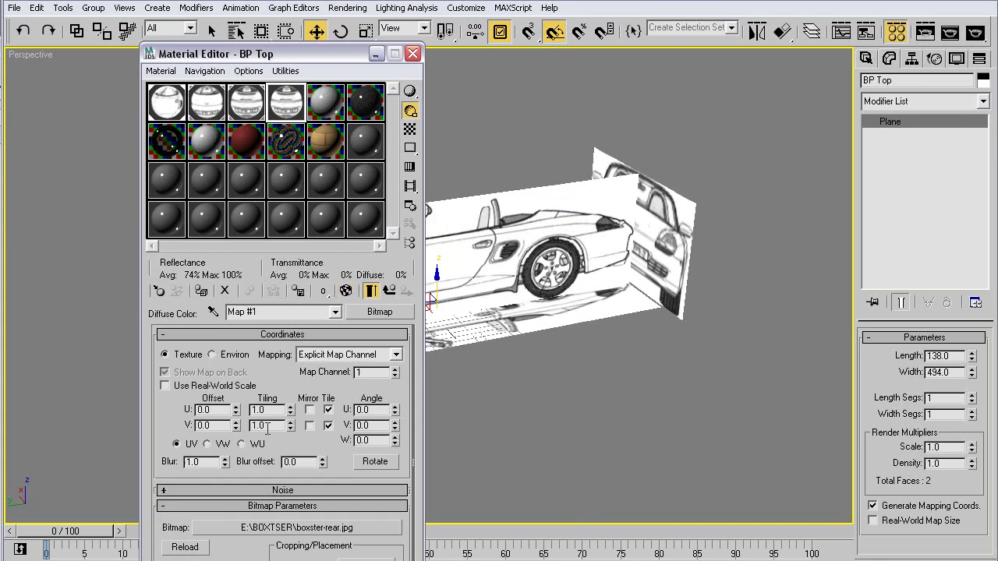
click(300, 528)
double_click(452, 159)
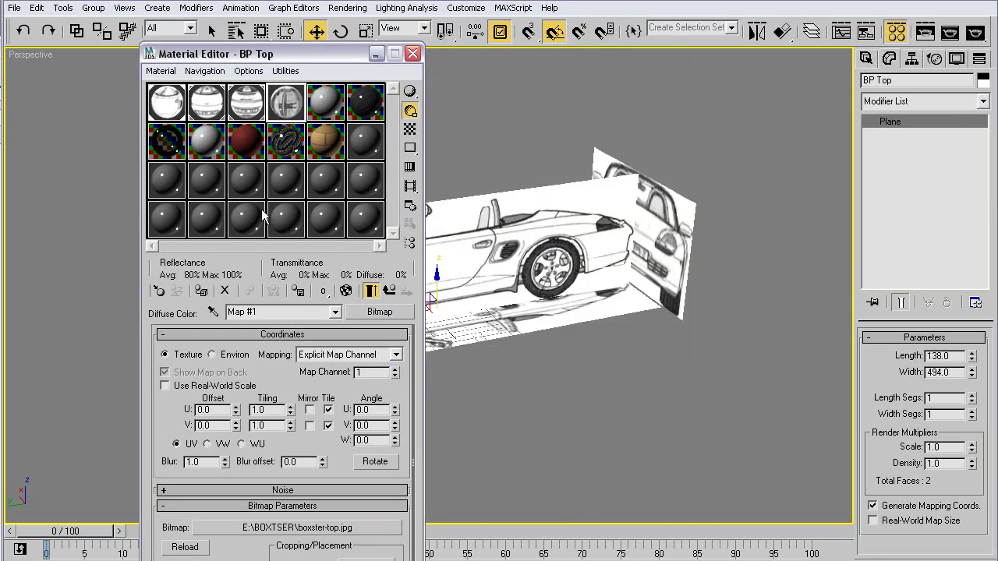
click(202, 291)
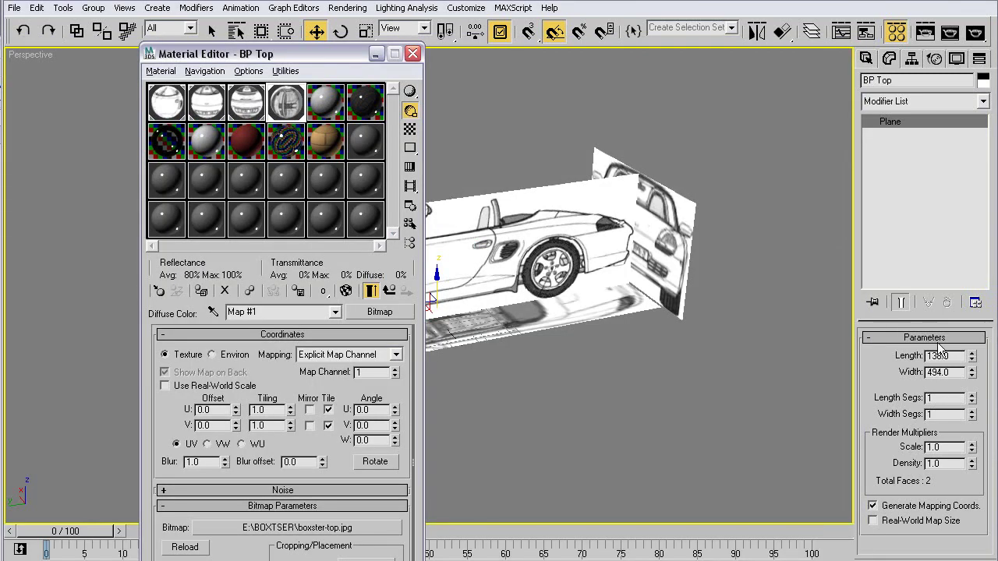
Set the BP Top plane's length to 209 and close the Material Editor.
text(209)
key(Return)
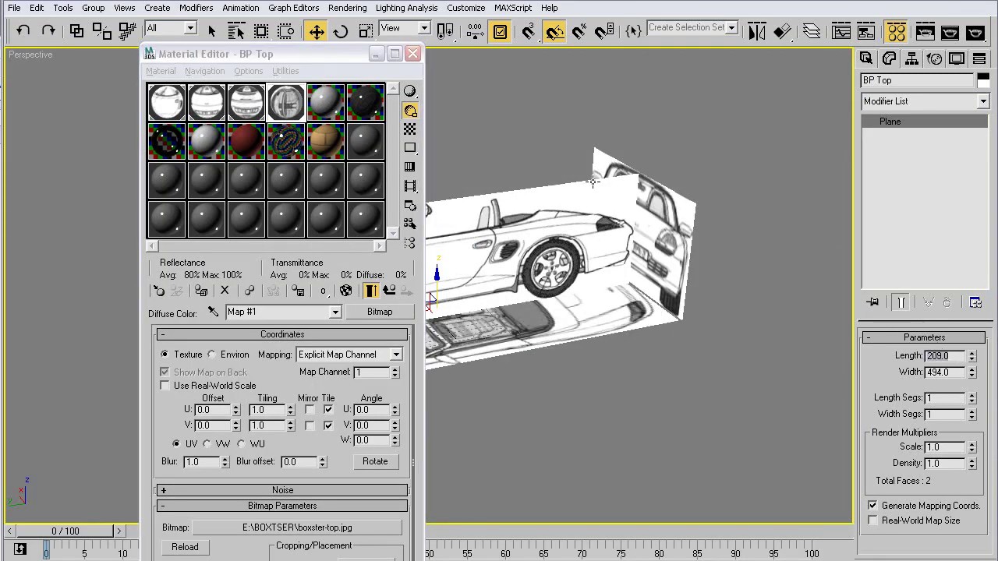
click(413, 53)
Switch to wireframe display and move the BP Side plane back to the far long edge of the BP Top plane.
alt+middle_drag(499, 279, 417, 331)
alt+middle_drag(374, 285, 366, 226)
click(366, 222)
key(F3)
key(F3)
key(F3)
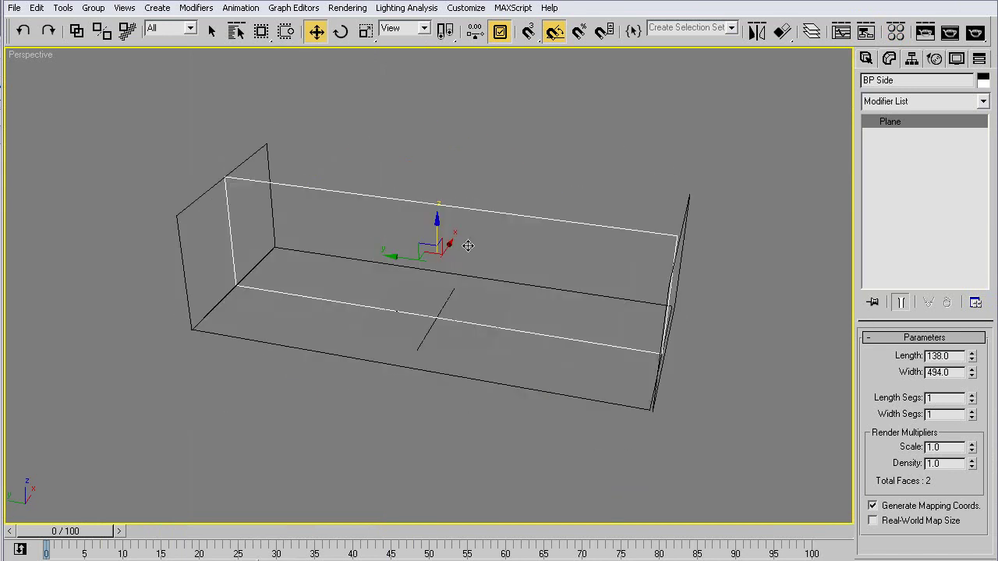
drag(447, 244, 474, 205)
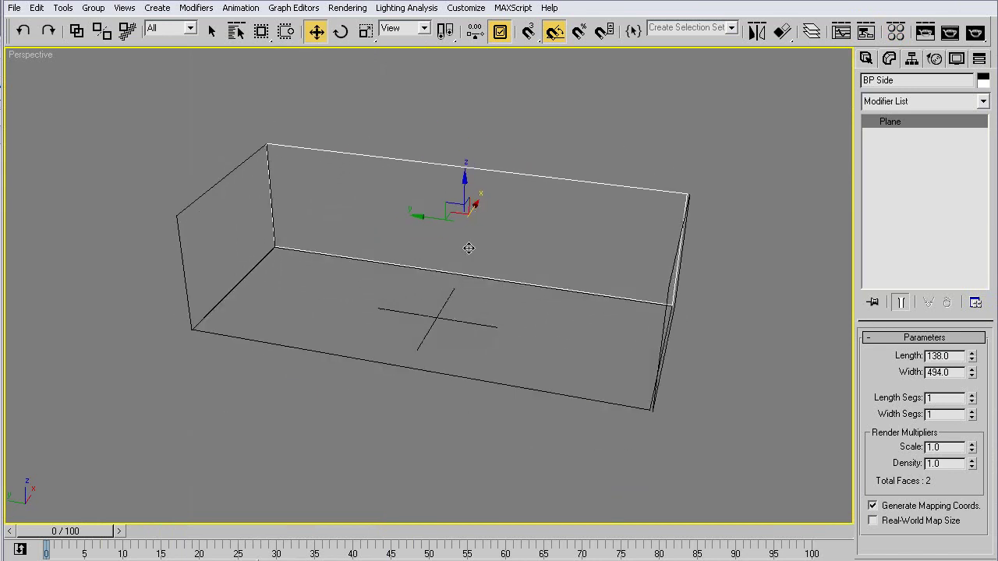
Return to shaded display and flip the BP Top plane over by rotating it about its long axis.
key(F3)
alt+middle_drag(324, 287, 511, 252)
drag(511, 251, 460, 276)
alt+middle_drag(461, 277, 417, 288)
middle_drag(472, 302, 404, 276)
drag(403, 275, 402, 346)
scroll(381, 274, up, 6)
alt+middle_drag(381, 274, 370, 310)
click(370, 312)
key(e)
drag(360, 247, 362, 281)
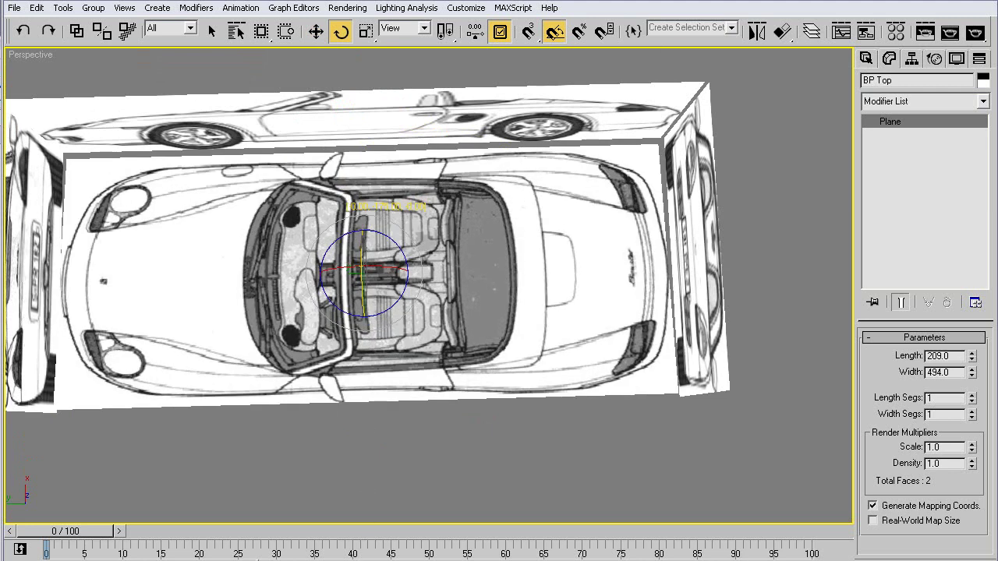
drag(381, 382, 385, 392)
scroll(385, 392, down, 3)
alt+middle_drag(385, 392, 476, 236)
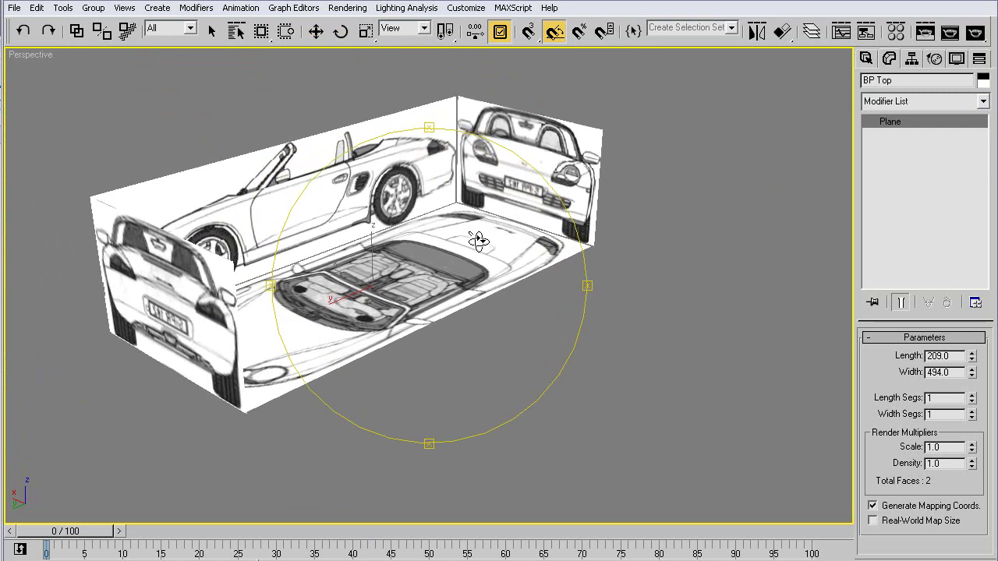
Nudge the BP Front plane slightly inward along the car's length in the Perspective view, and finish with nothing selected.
key(alt+w)
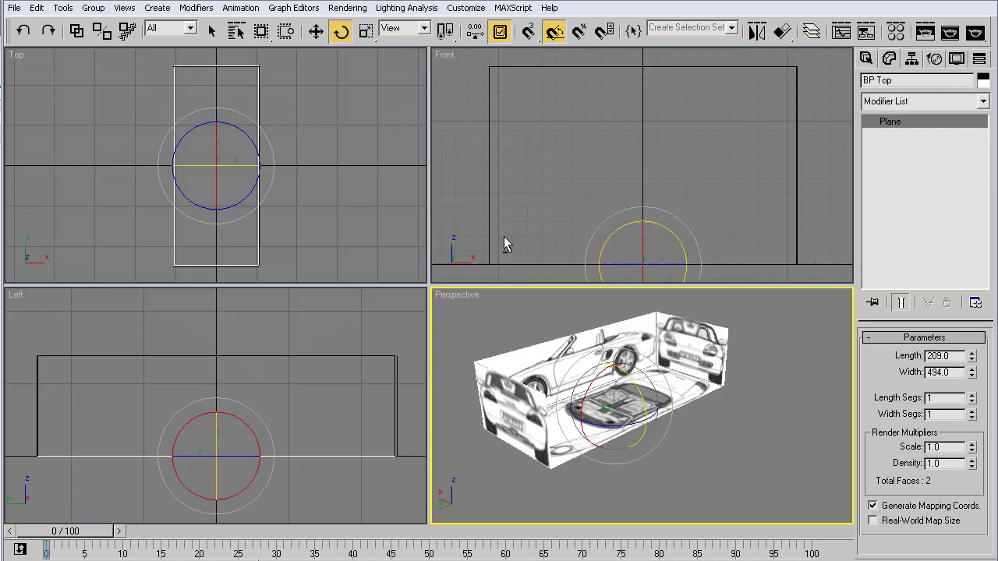
right_click(377, 361)
key(alt+w)
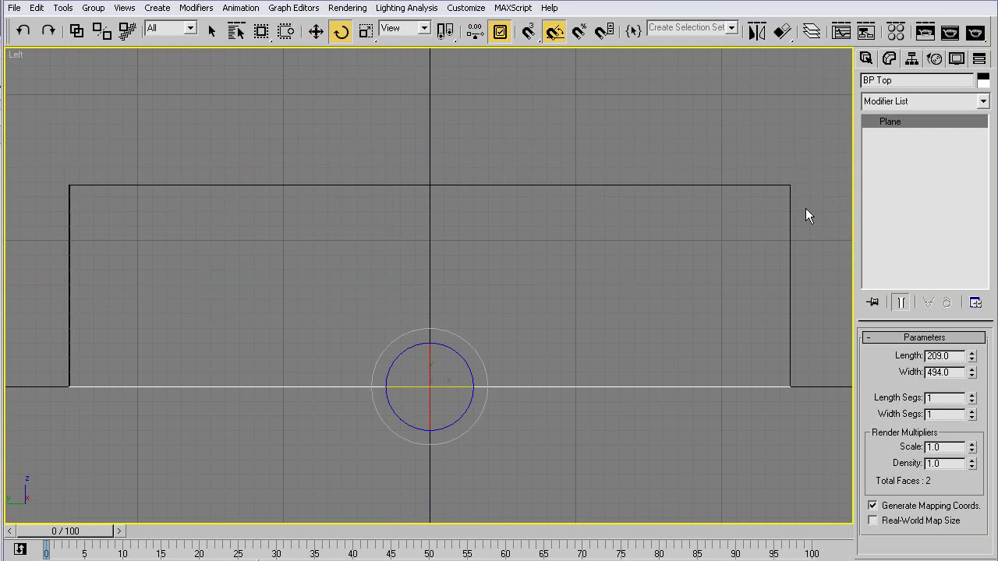
key(alt+w)
right_click(743, 393)
key(alt+w)
click(501, 179)
ctrl+alt+middle_drag(514, 178, 528, 145)
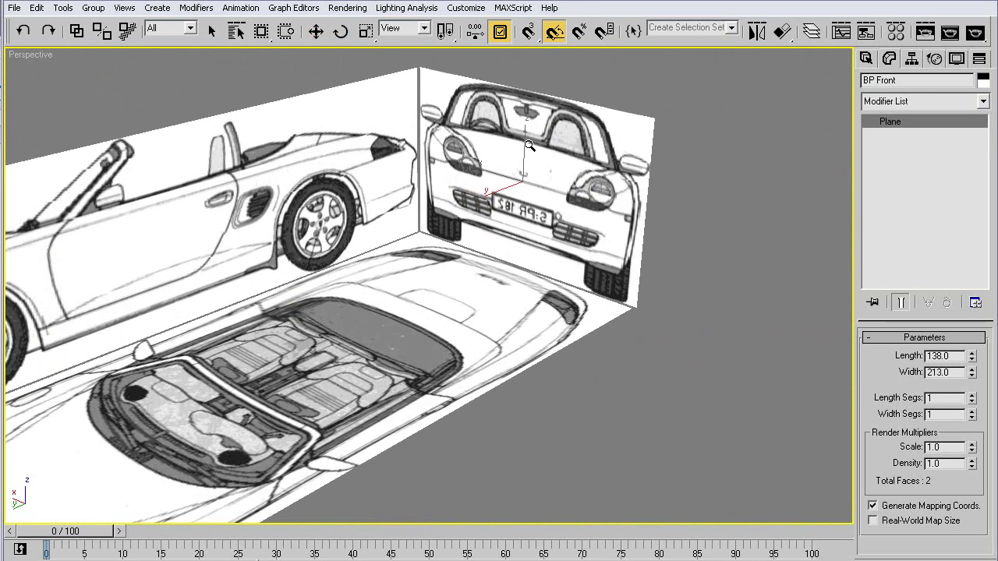
key(w)
drag(499, 193, 497, 198)
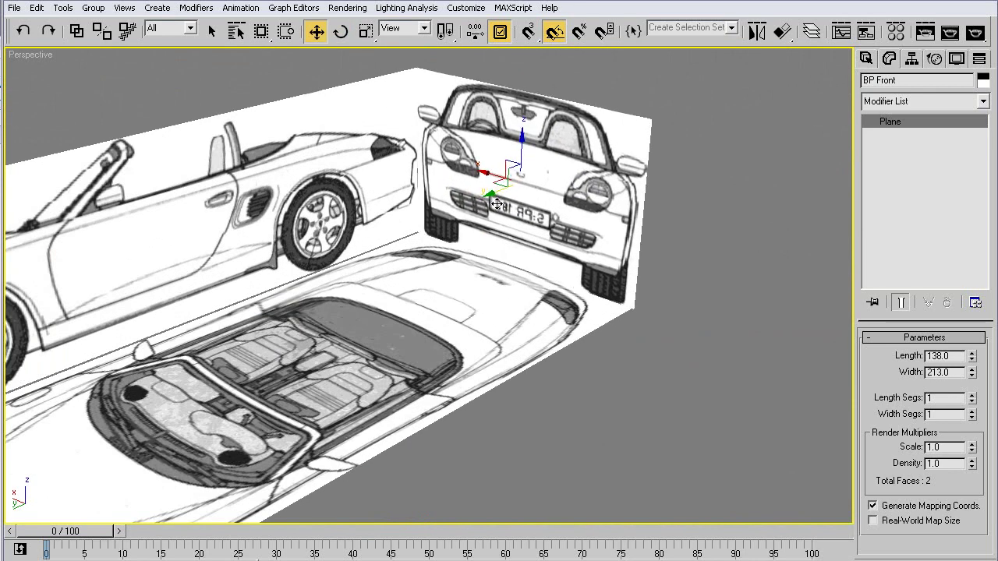
ctrl+alt+middle_drag(496, 198, 335, 289)
drag(334, 287, 234, 265)
key(w)
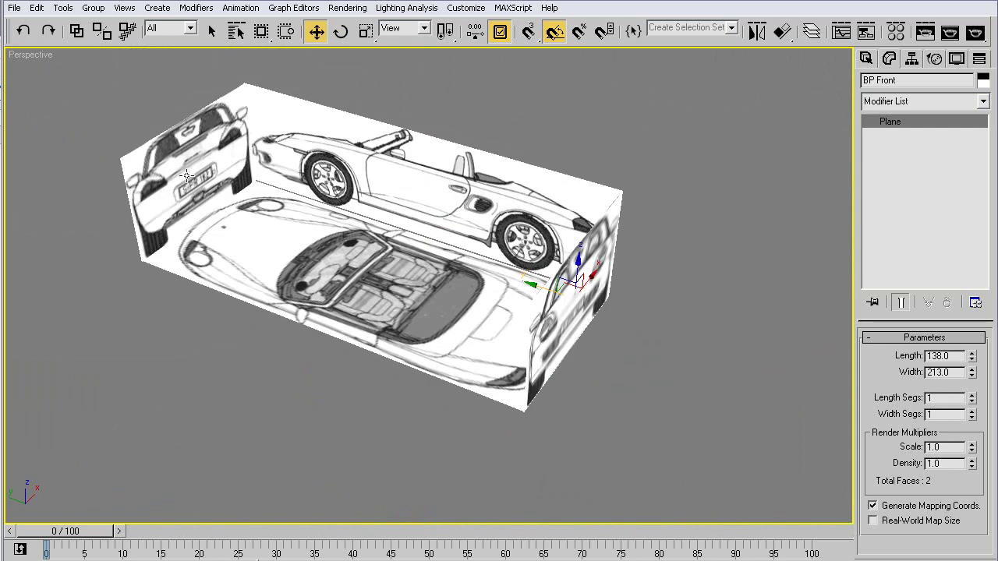
click(187, 175)
click(501, 111)
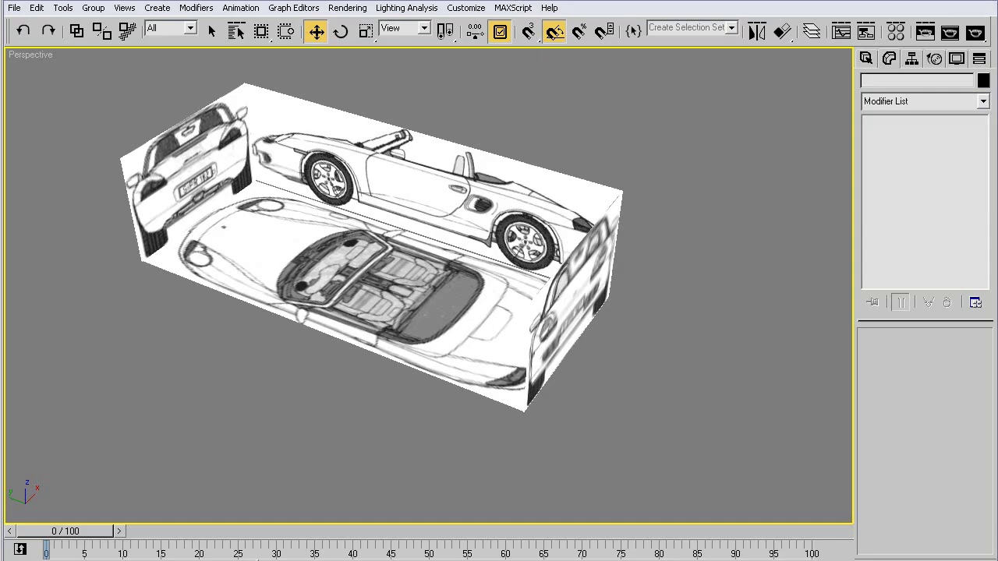
Maximize the Left view and select the BP Side plane to read its width.
key(alt+w)
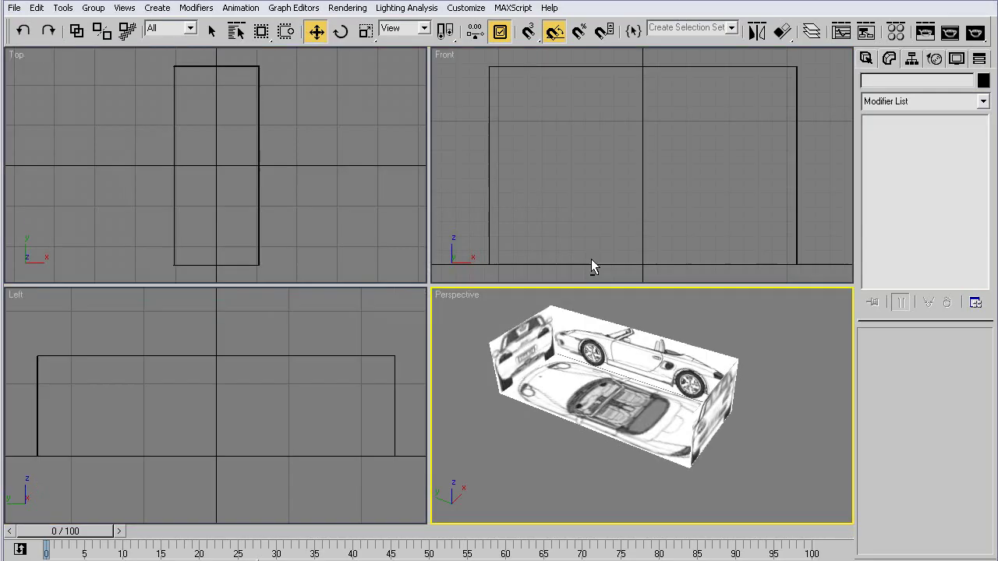
click(320, 374)
key(alt+w)
click(469, 184)
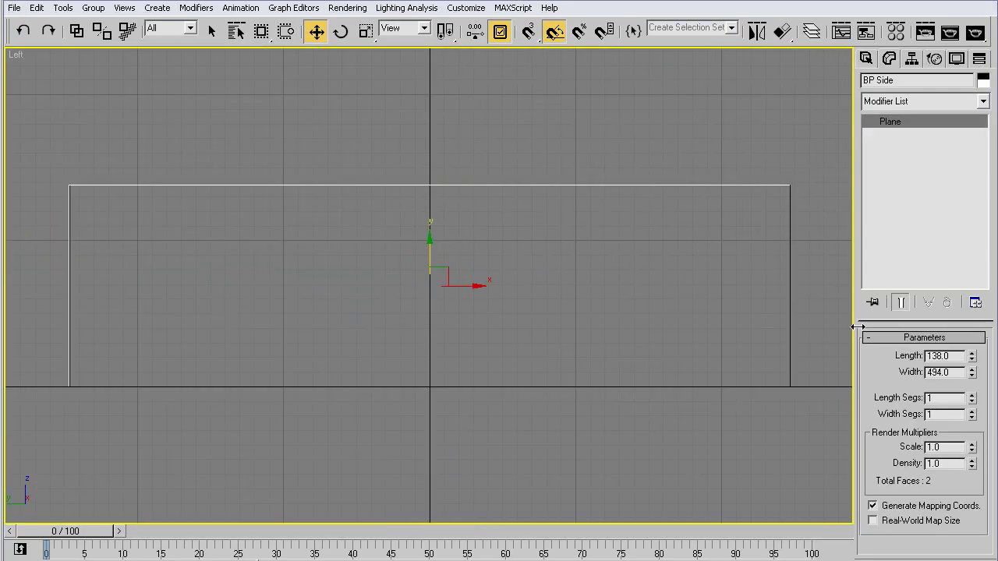
drag(956, 375, 836, 395)
Switch to Calculator, divide 4940 by 4320 and take the reciprocal of the result to get the scale factor.
key(alt+Tab)
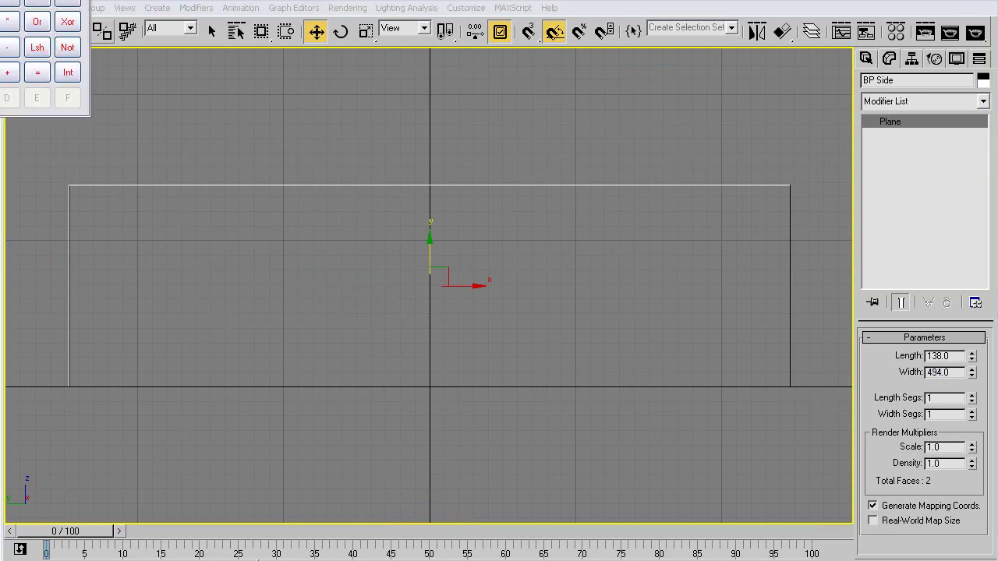
drag(276, 70, 404, 97)
click(346, 236)
click(407, 210)
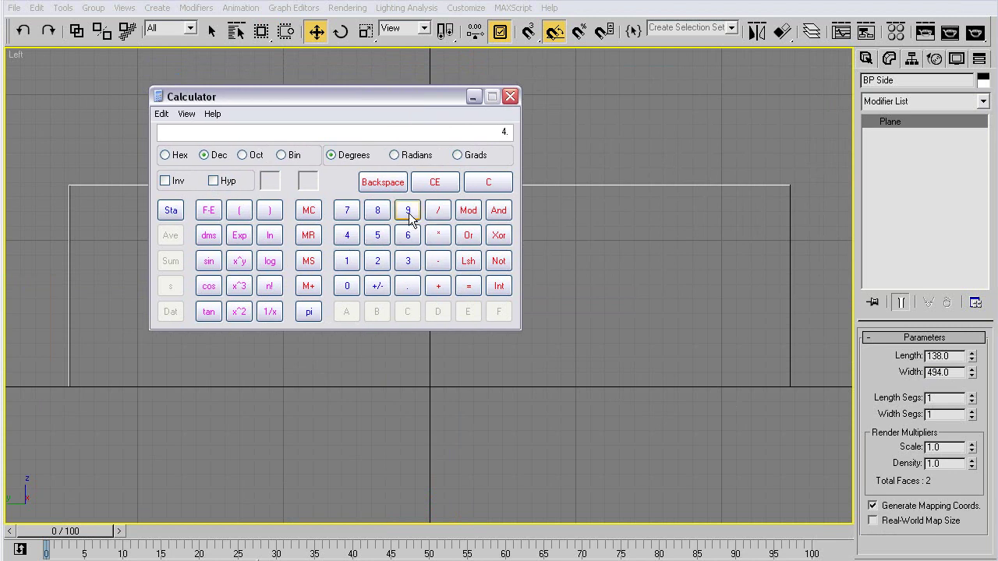
click(349, 235)
click(347, 286)
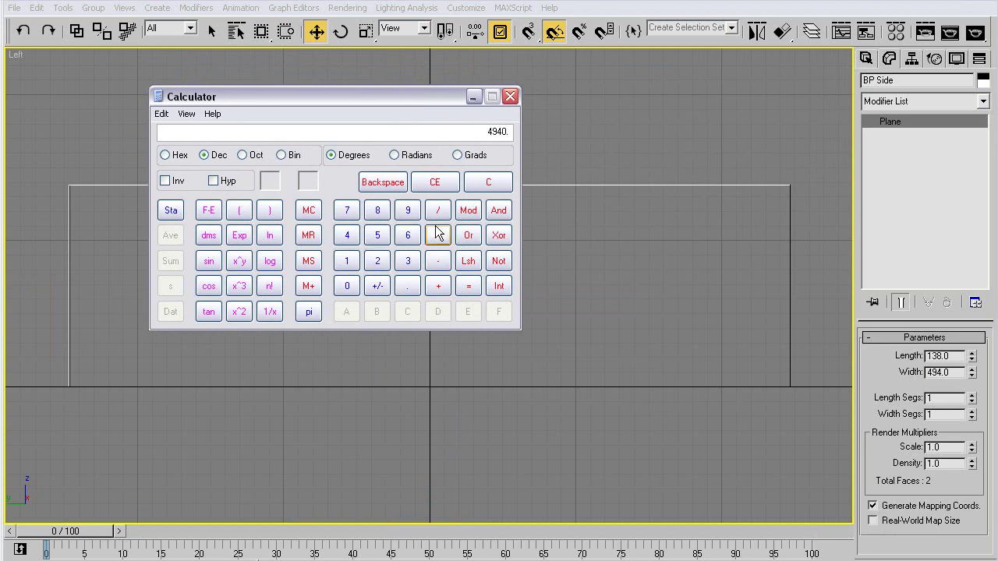
click(347, 235)
click(407, 261)
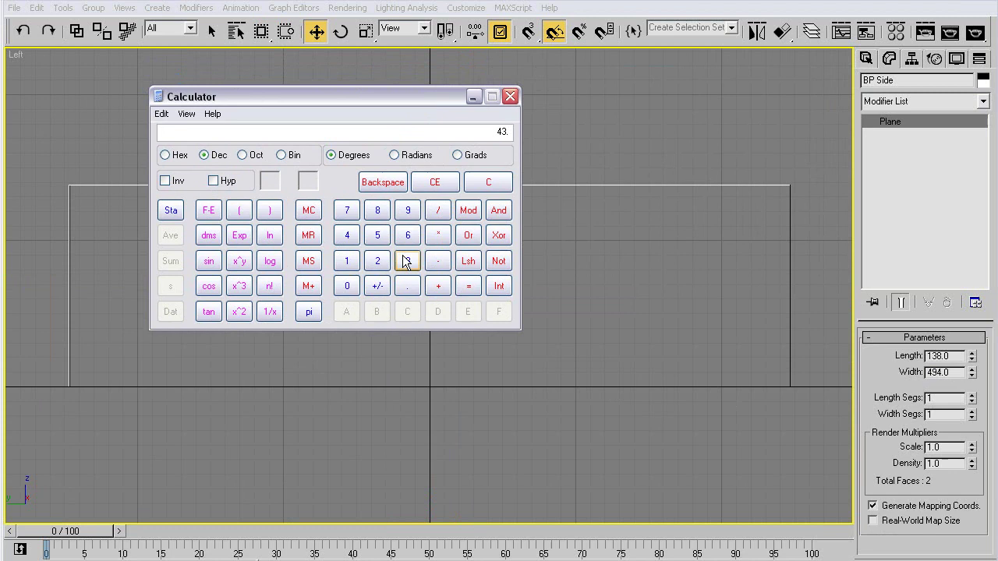
click(377, 261)
click(347, 286)
click(467, 286)
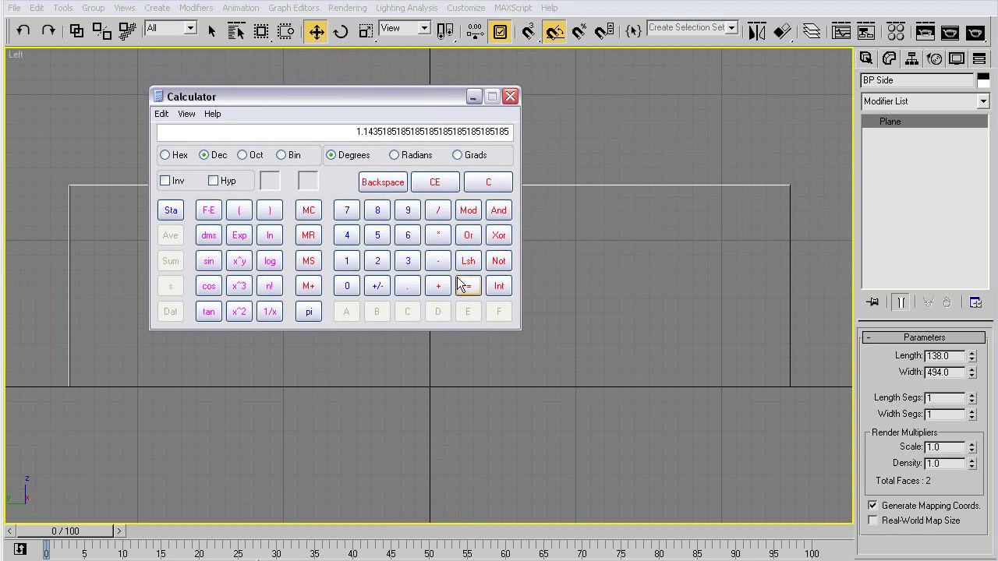
click(276, 310)
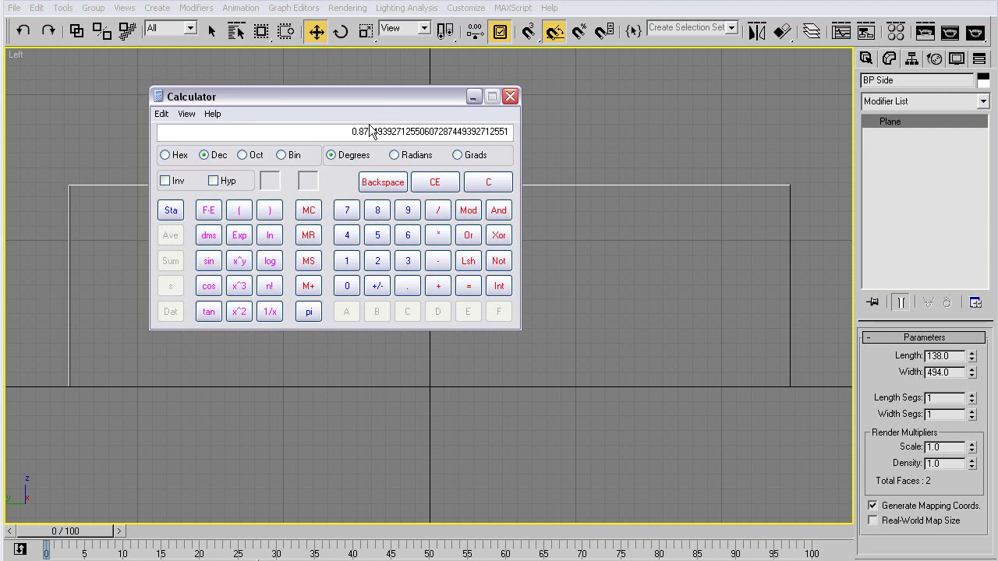
Select all four blueprint planes in the Left view and scale them uniformly to 87.4 percent.
click(343, 39)
click(366, 32)
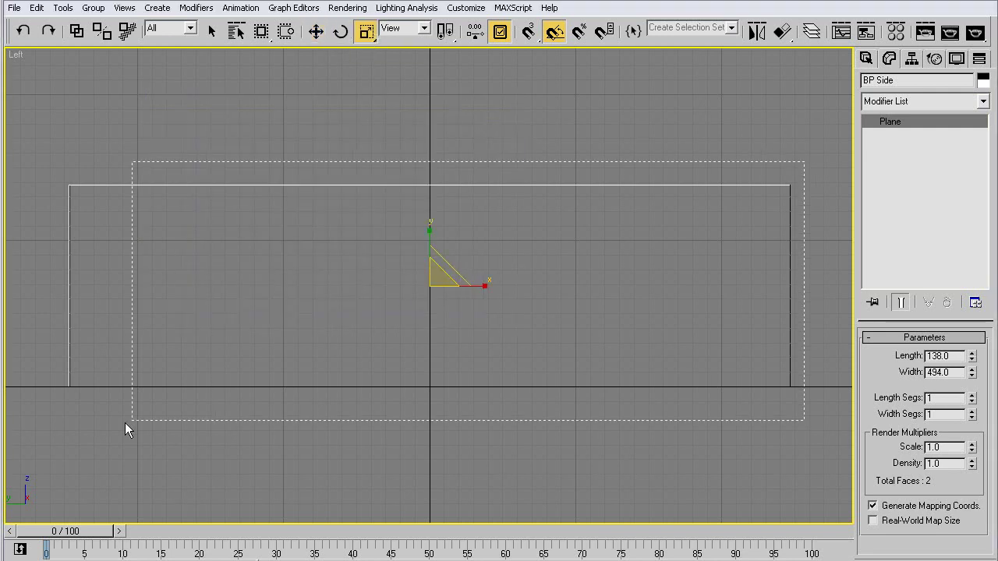
drag(125, 422, 127, 421)
key(alt+Tab)
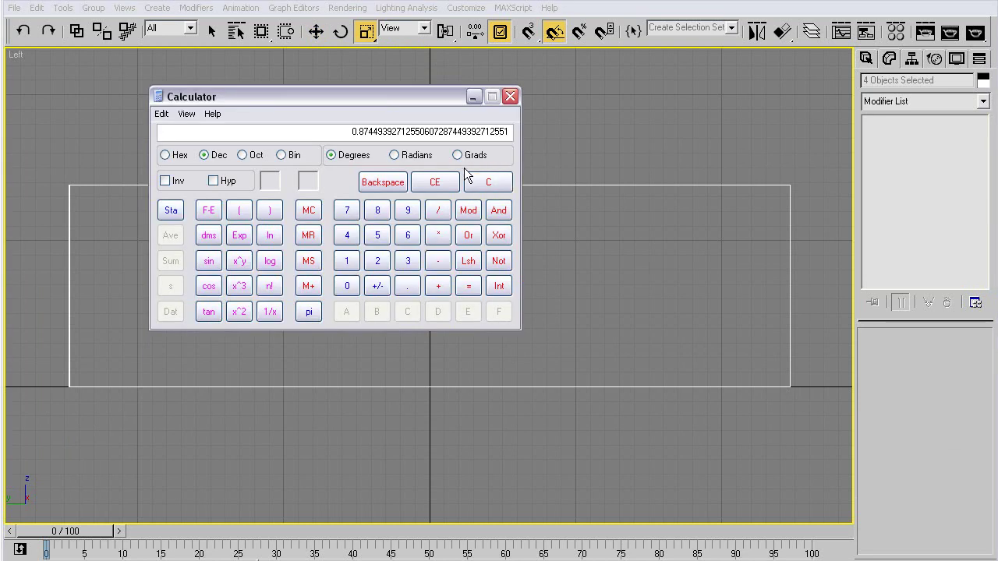
key(alt+Tab)
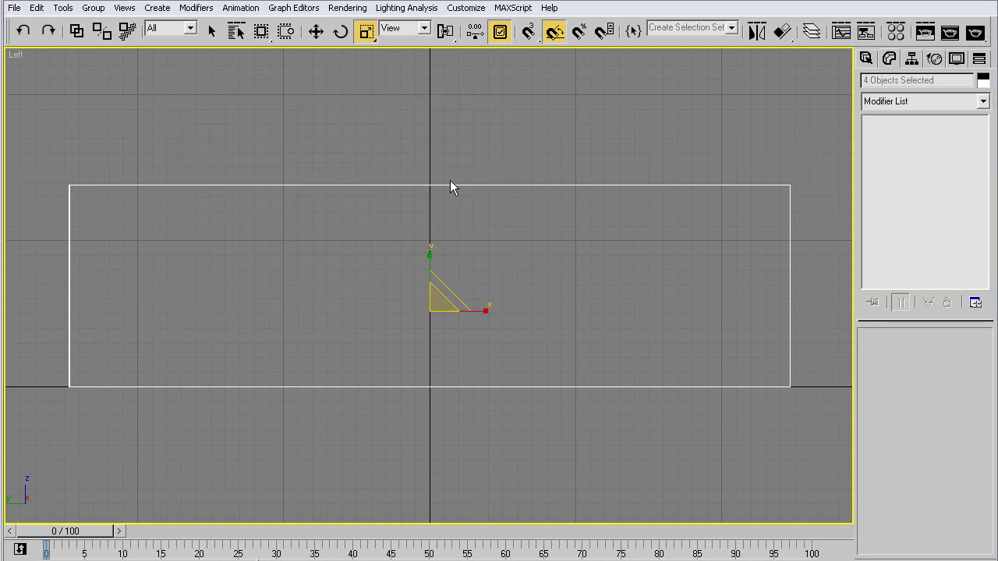
right_click(362, 36)
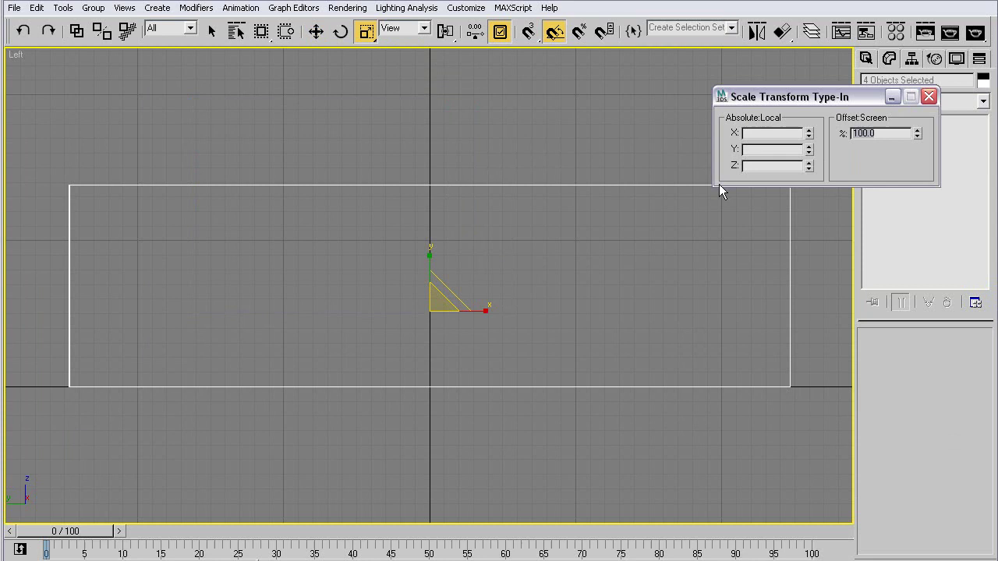
text(87.4)
key(Return)
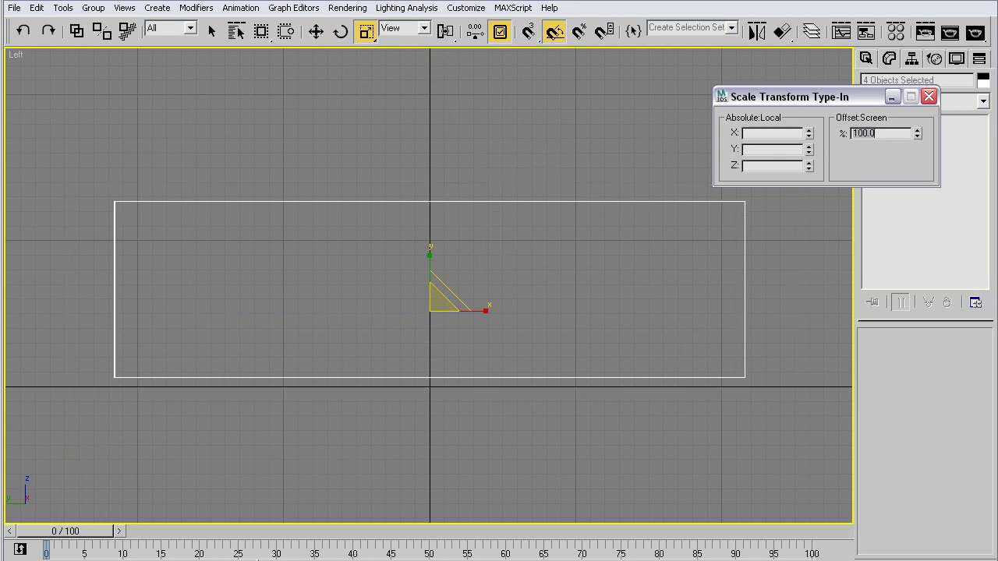
Move the four planes down until their bottom edge rests on the grid's base line, and close the transform dialog.
click(315, 31)
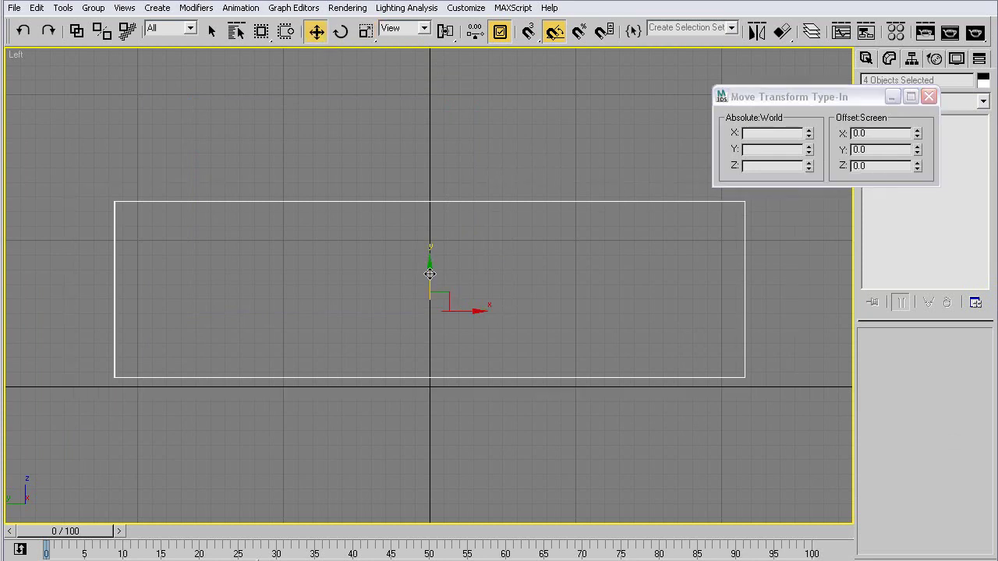
drag(429, 274, 422, 283)
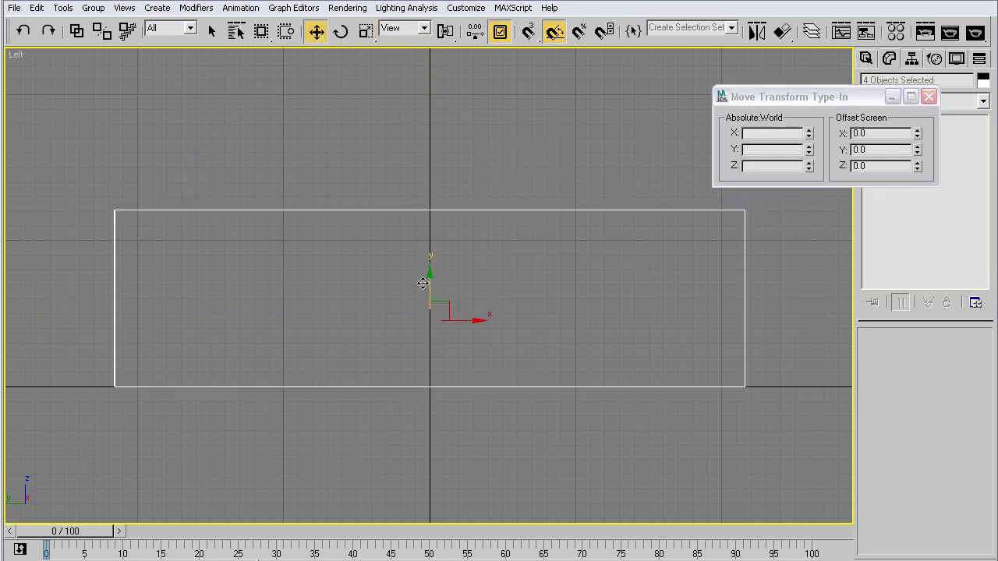
click(928, 96)
Select the BP Side plane, examine its length and width parameters, and deselect it.
click(870, 58)
click(700, 140)
key(ctrl+z)
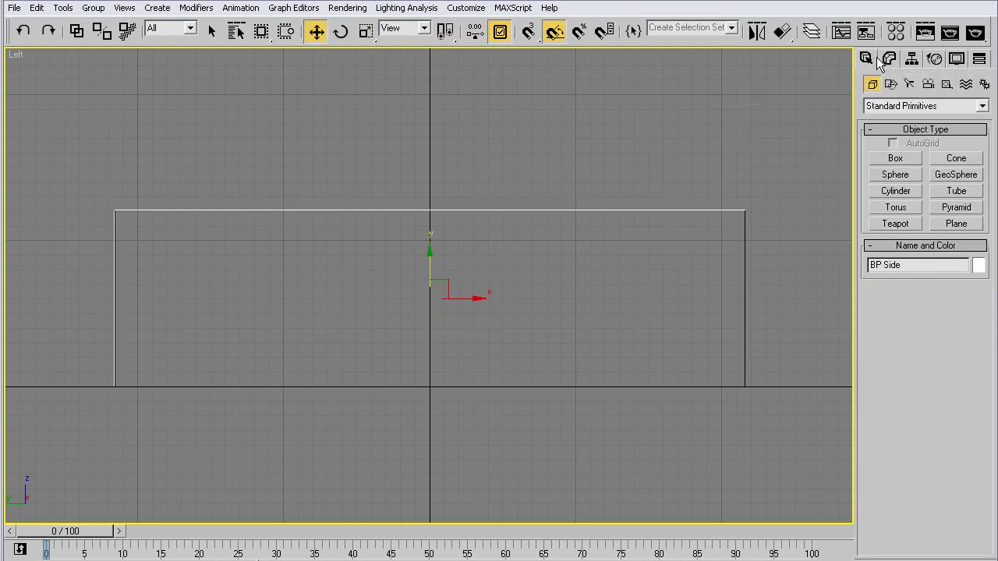
click(887, 59)
double_click(937, 373)
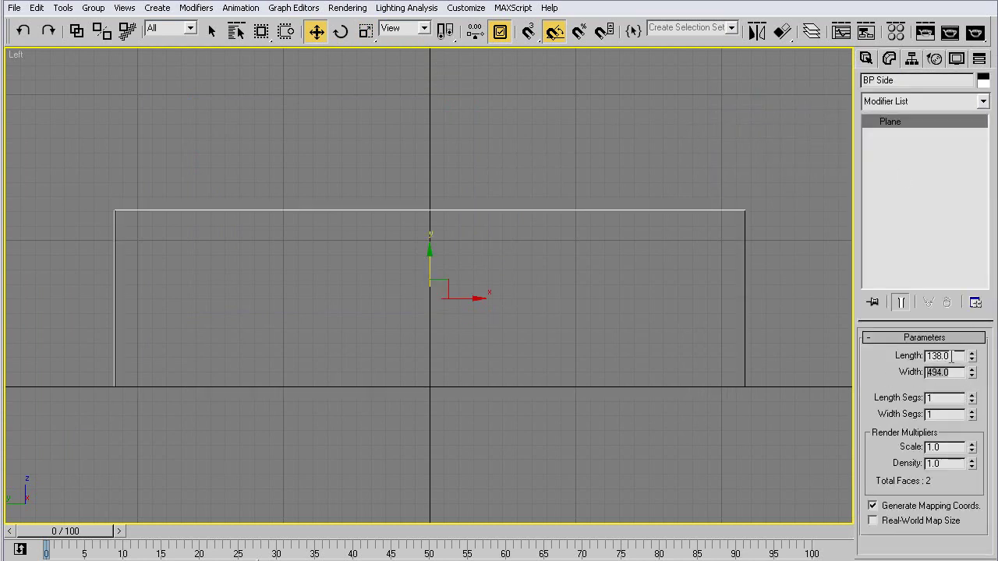
drag(953, 357, 753, 284)
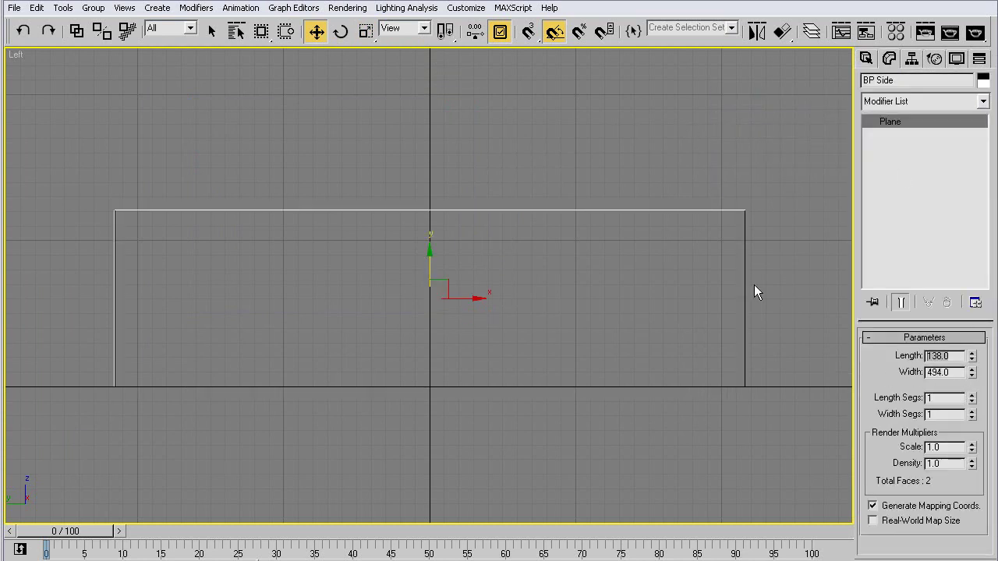
click(438, 472)
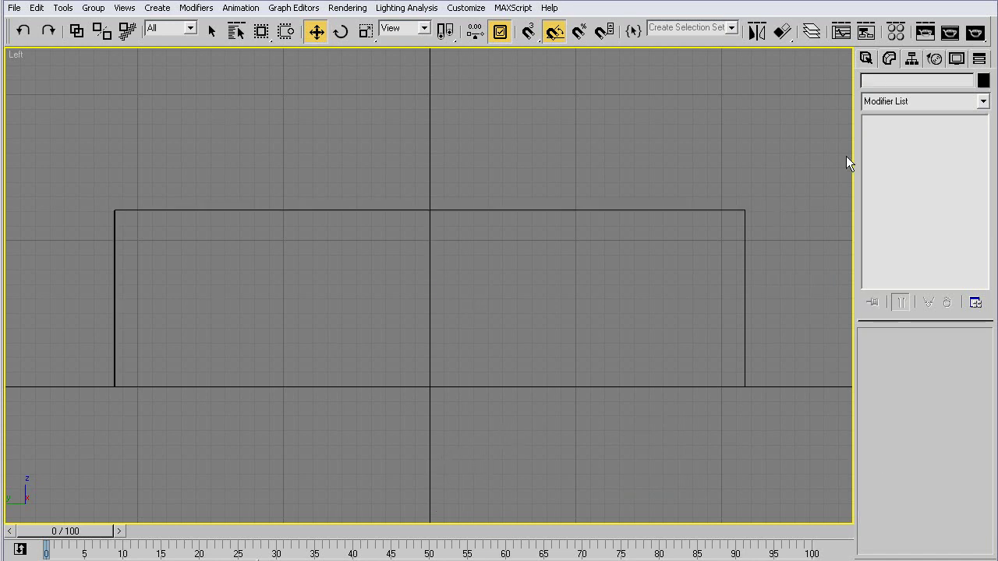
Check the side blueprint's size with a temporary box about 431 by 131 units drawn over it in the Left view, and discard the box.
click(864, 59)
click(895, 160)
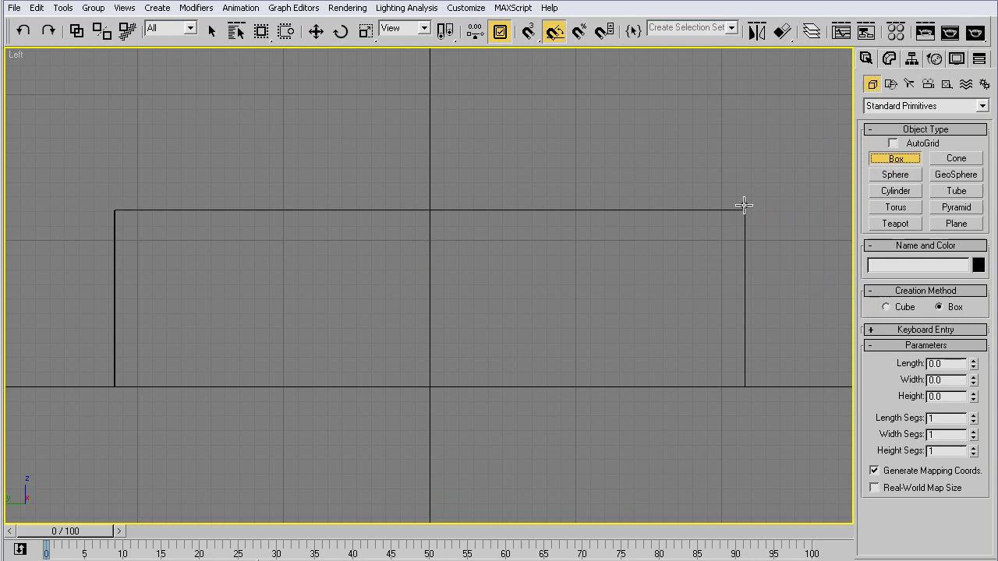
drag(742, 206, 114, 398)
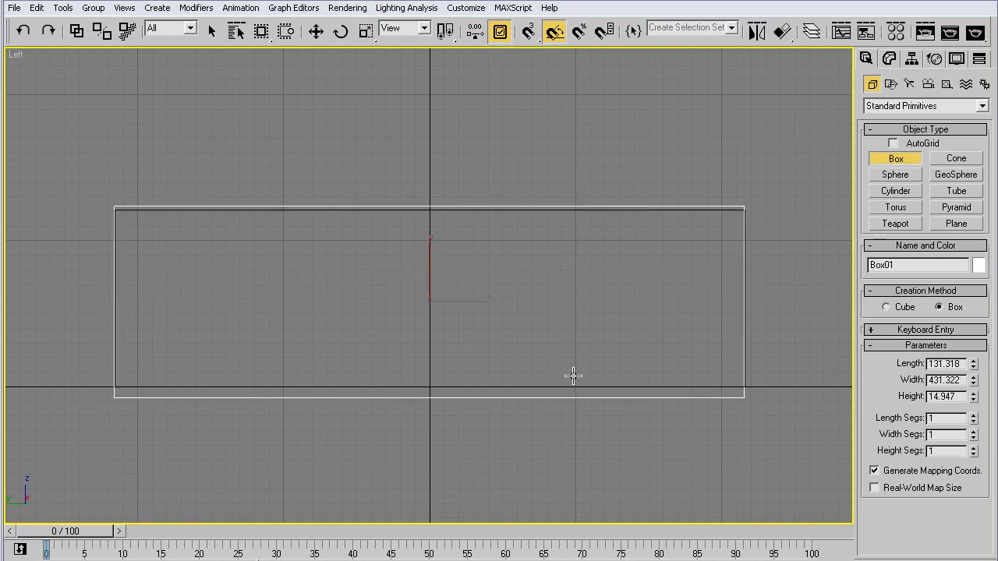
click(316, 31)
click(374, 182)
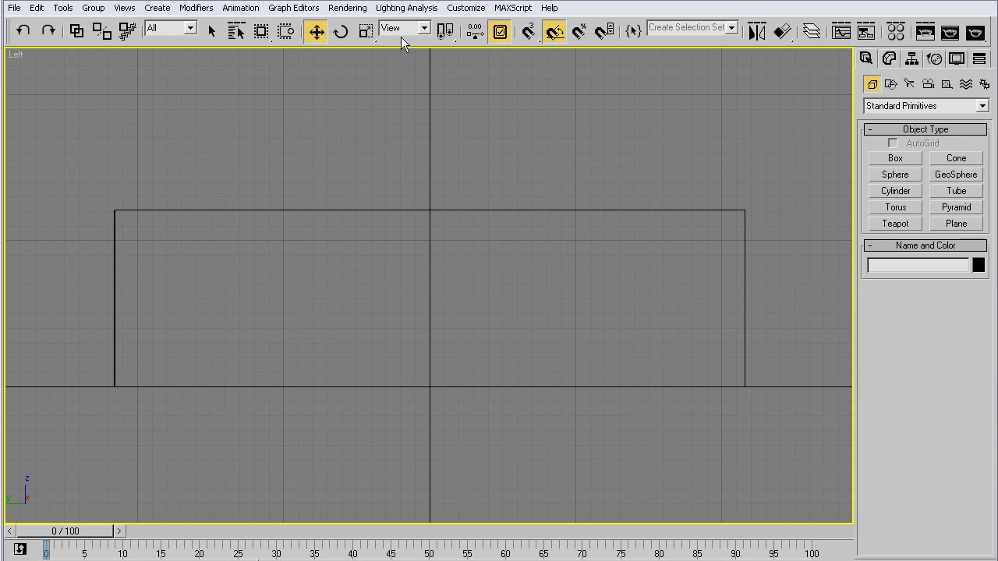
Maximize the Perspective view and examine the side blueprint's texture sharpness up close around the door handle and side air intake.
click(449, 8)
click(449, 8)
key(alt+w)
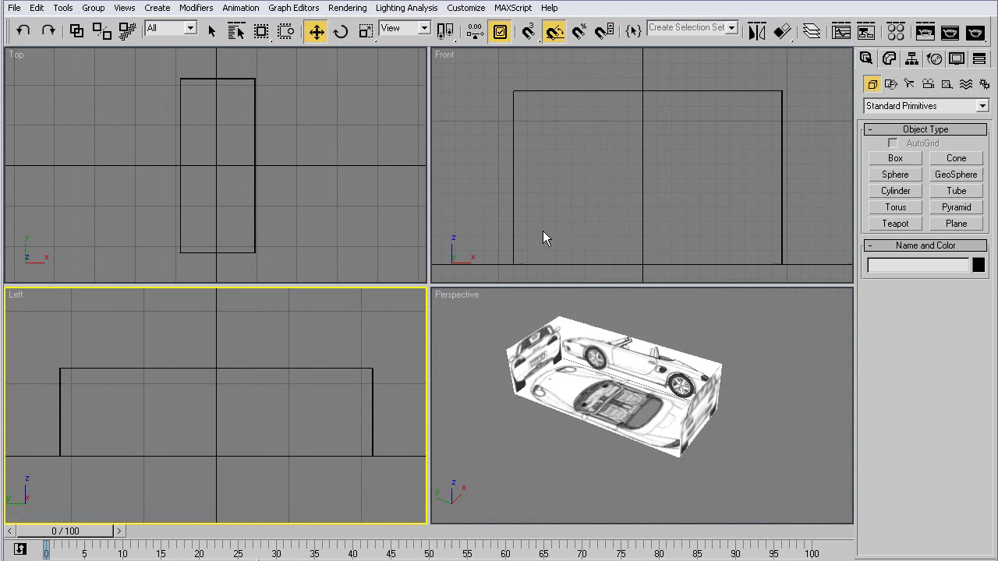
right_click(571, 396)
key(alt+w)
key(ctrl+r)
drag(413, 307, 450, 187)
middle_drag(222, 341, 442, 230)
key(alt+z)
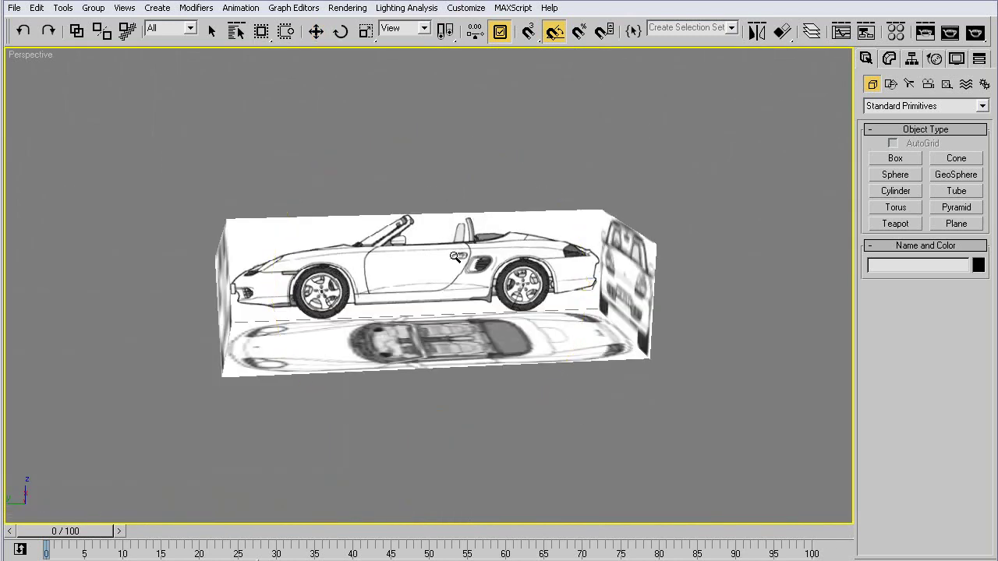
drag(455, 257, 455, 189)
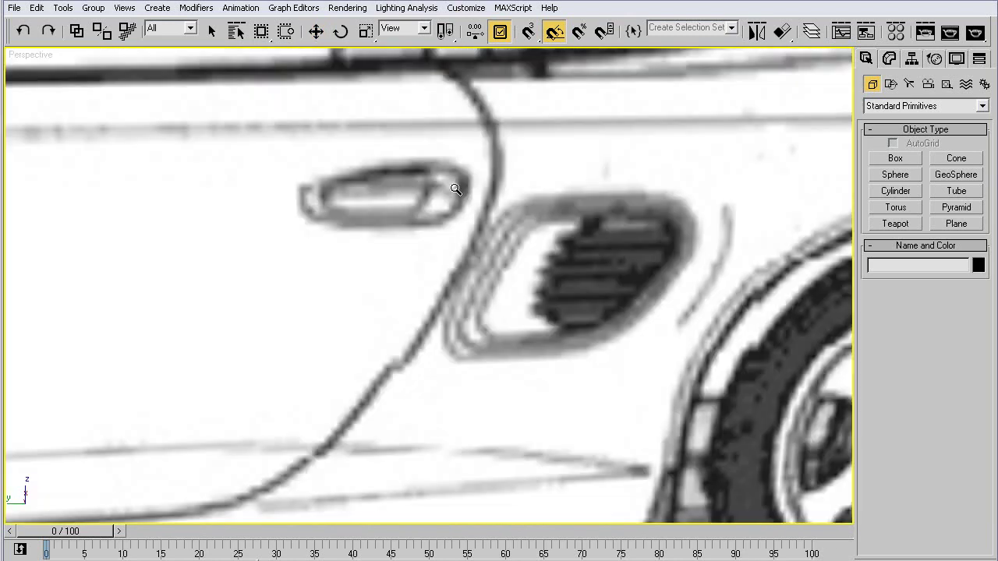
ctrl+alt+middle_drag(455, 190, 429, 259)
Configure the Direct3D viewport driver with MipMap Lookup set to Linear and accept the preferences.
click(465, 8)
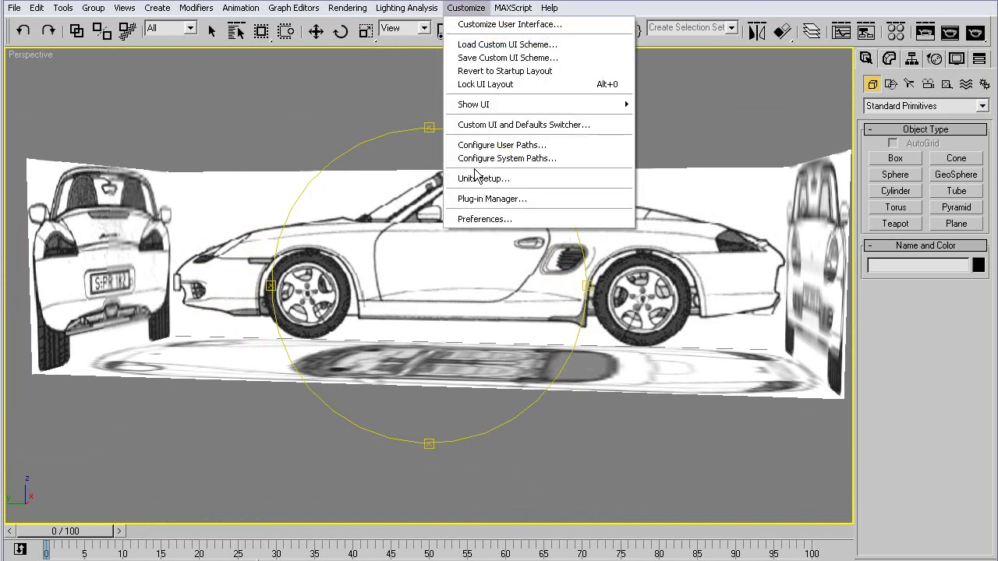
click(484, 221)
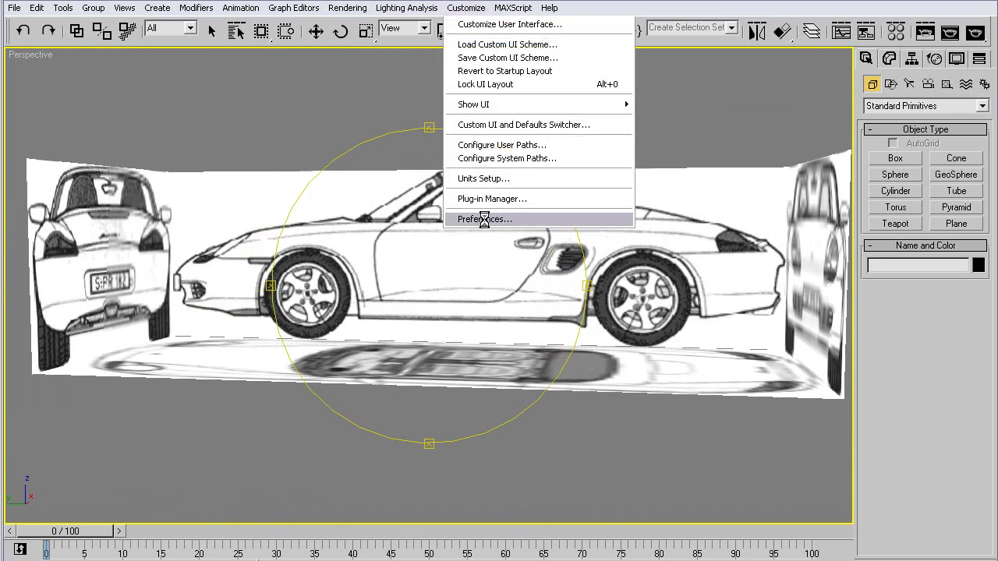
click(434, 127)
click(358, 427)
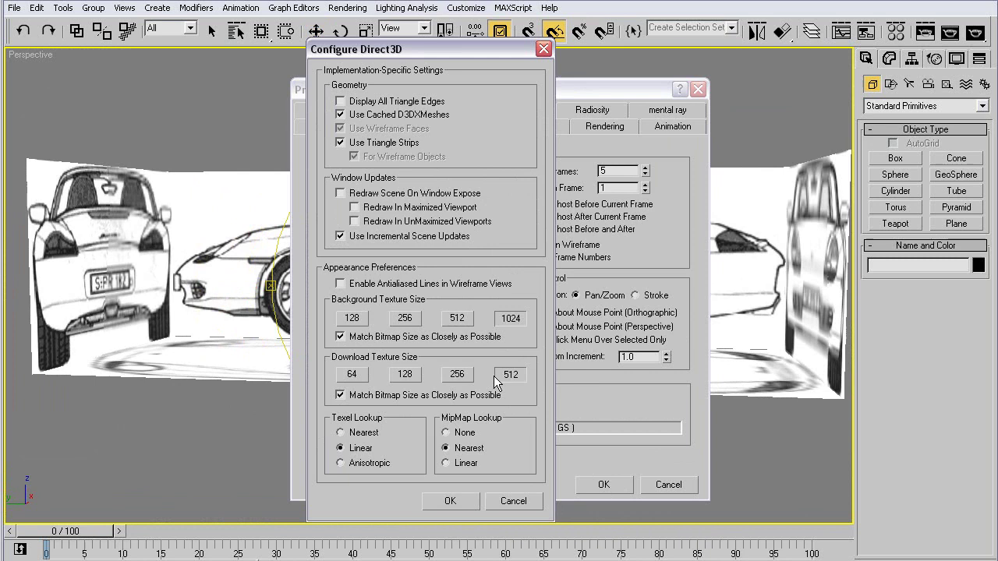
drag(470, 46, 470, 0)
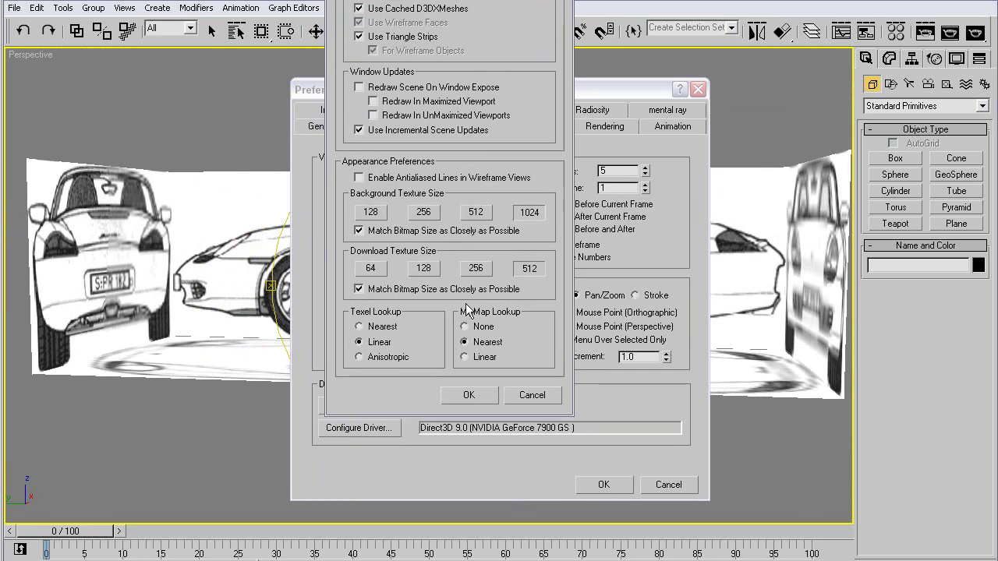
click(377, 233)
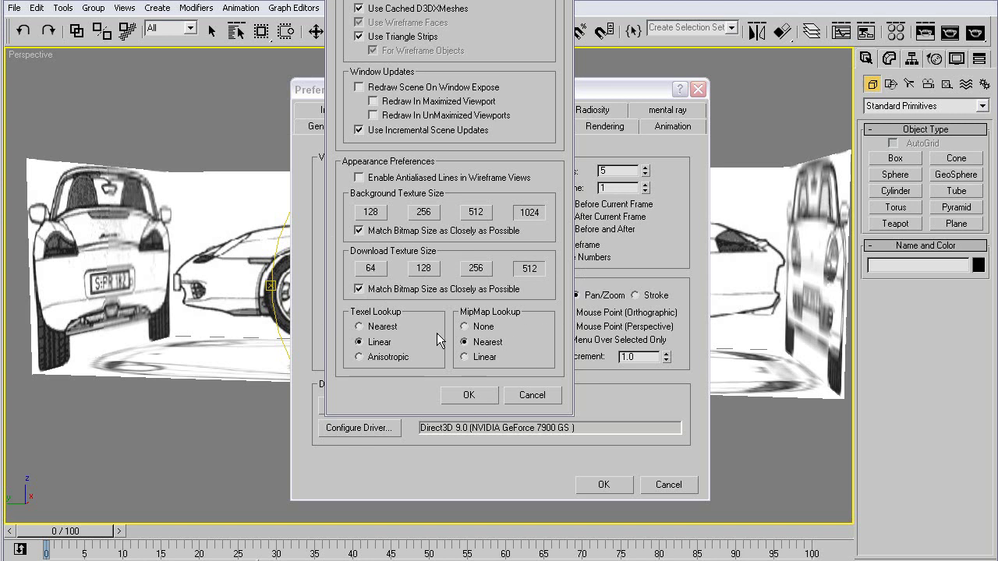
click(483, 358)
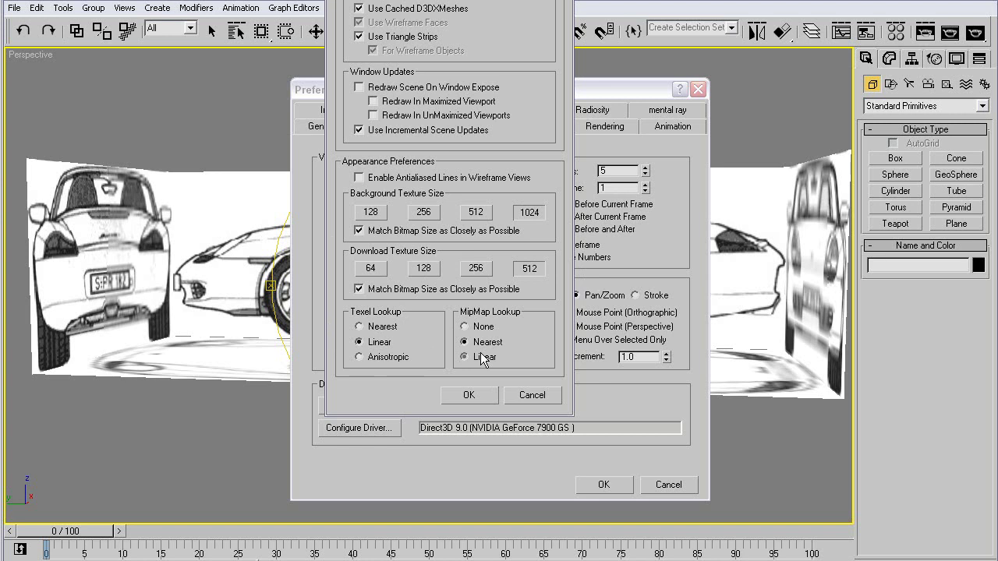
click(466, 396)
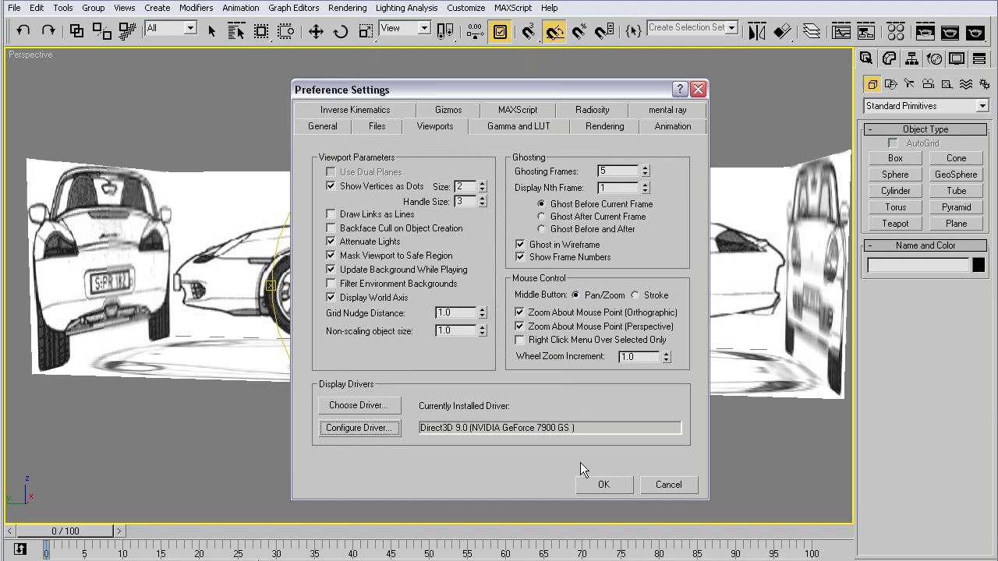
click(604, 483)
Examine the alignment and texture quality of the four blueprint planes from several angles in the Perspective view.
drag(556, 457, 467, 343)
scroll(467, 343, down, 2)
alt+middle_drag(468, 343, 489, 264)
scroll(474, 313, up, 1)
drag(489, 263, 462, 287)
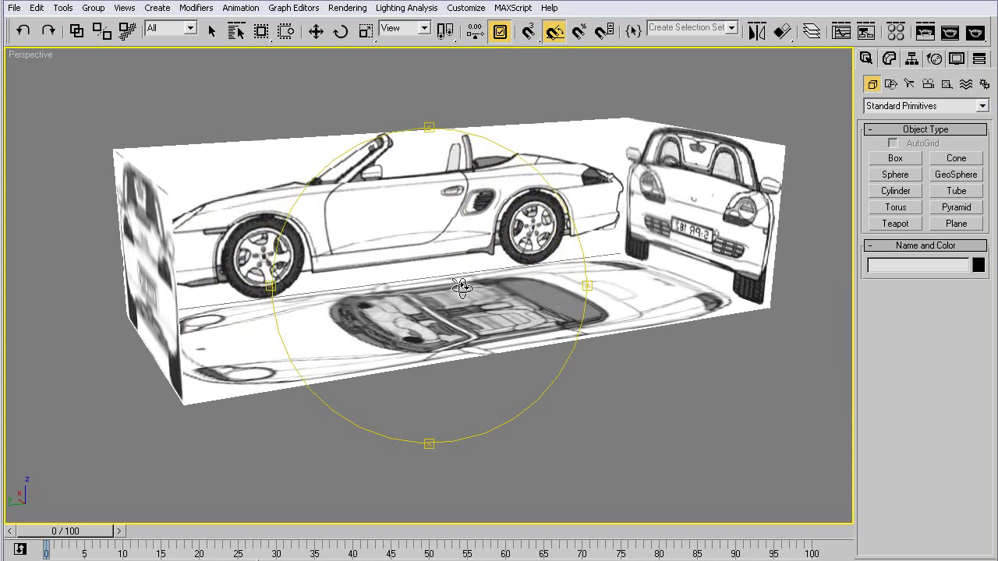
drag(394, 269, 421, 285)
scroll(421, 286, down, 2)
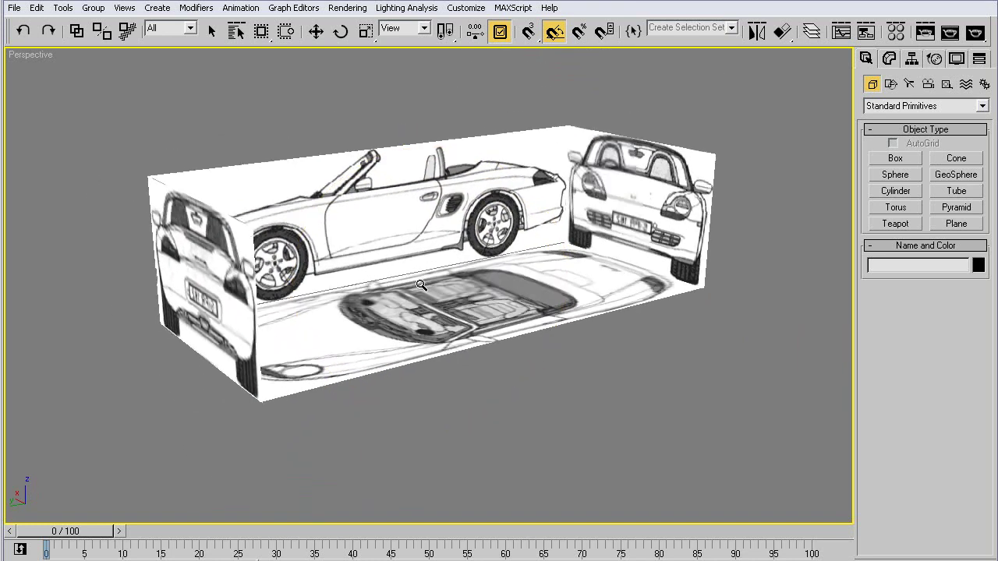
drag(315, 269, 405, 290)
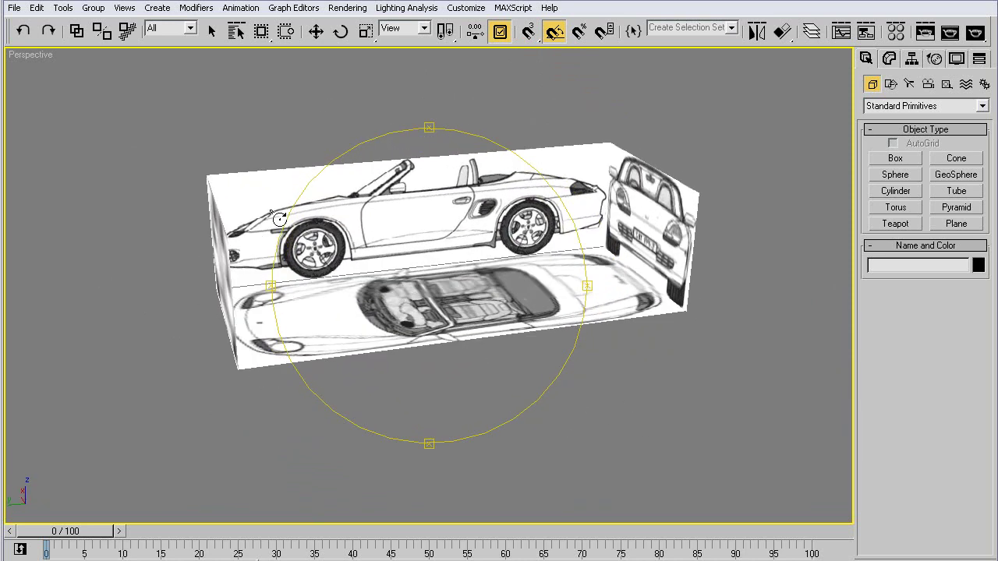
drag(279, 219, 451, 261)
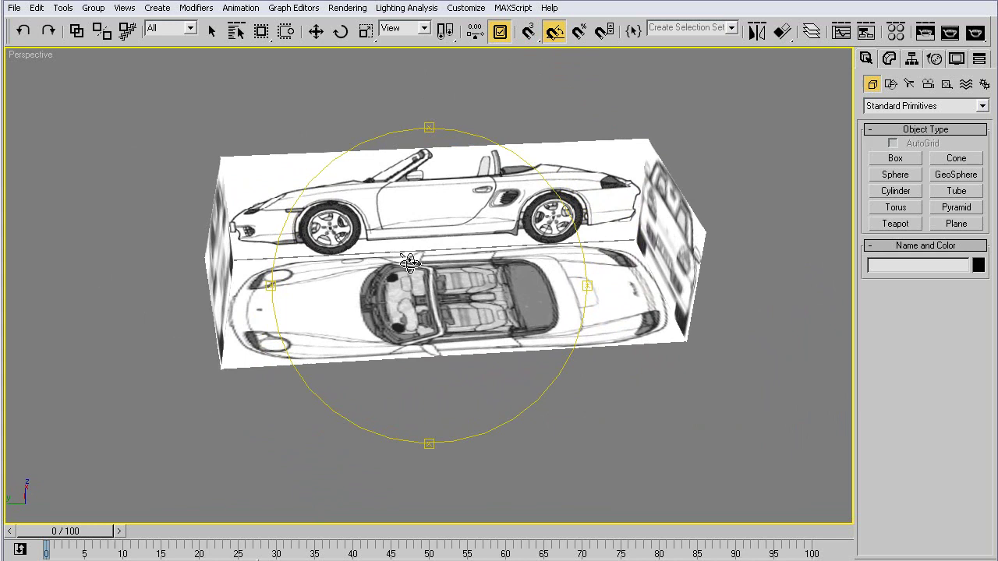
drag(382, 241, 403, 249)
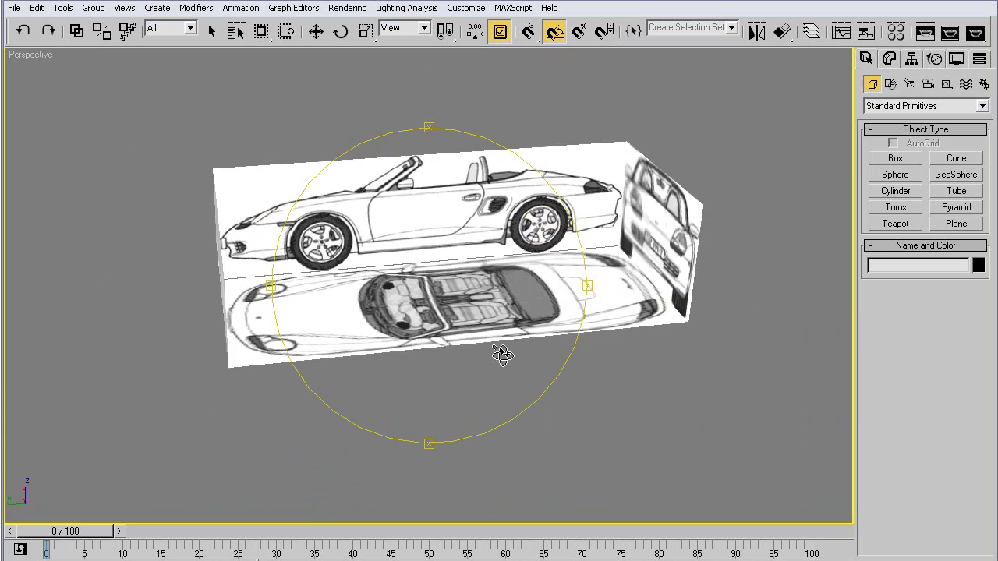